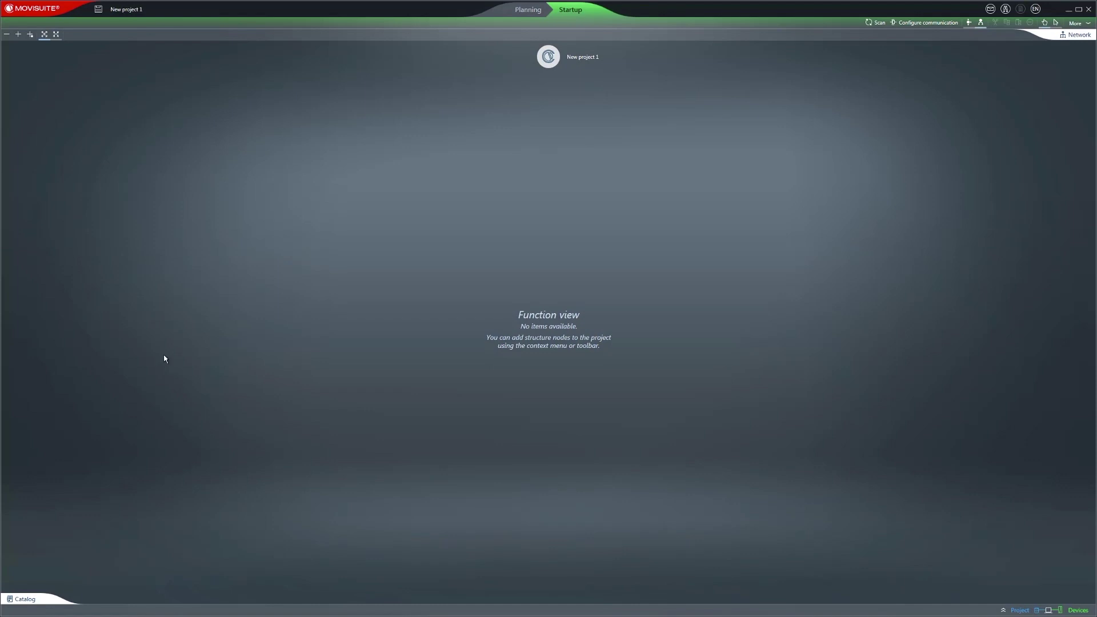
# Save the empty project from the Function view's context menu under the name 'Comm_DriveTrain'
pyautogui.rightClick(164, 358)
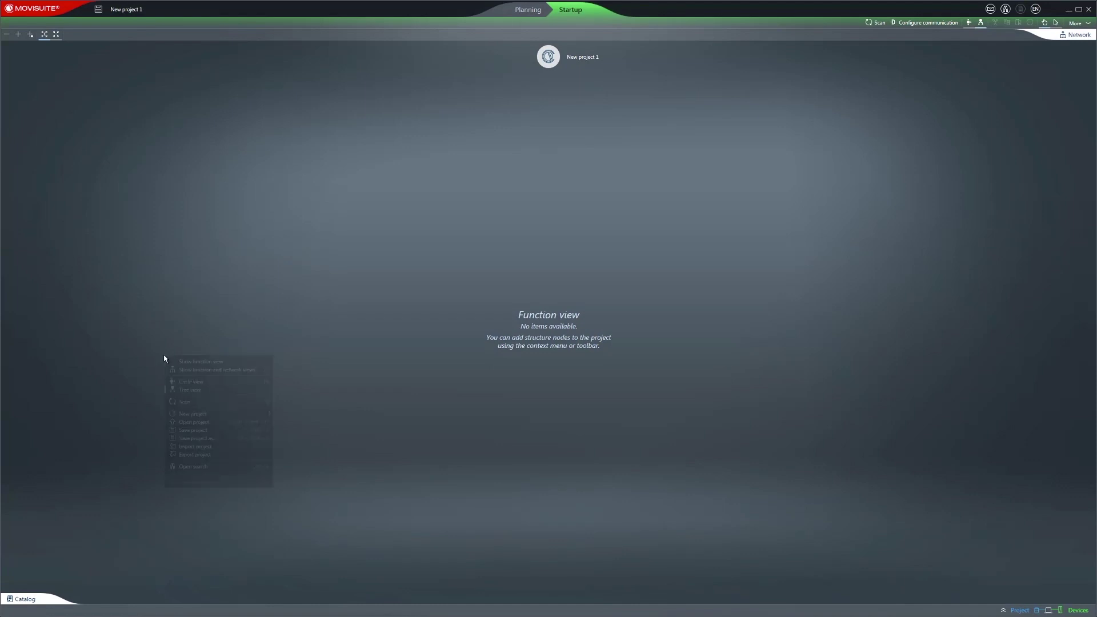
pyautogui.click(221, 430)
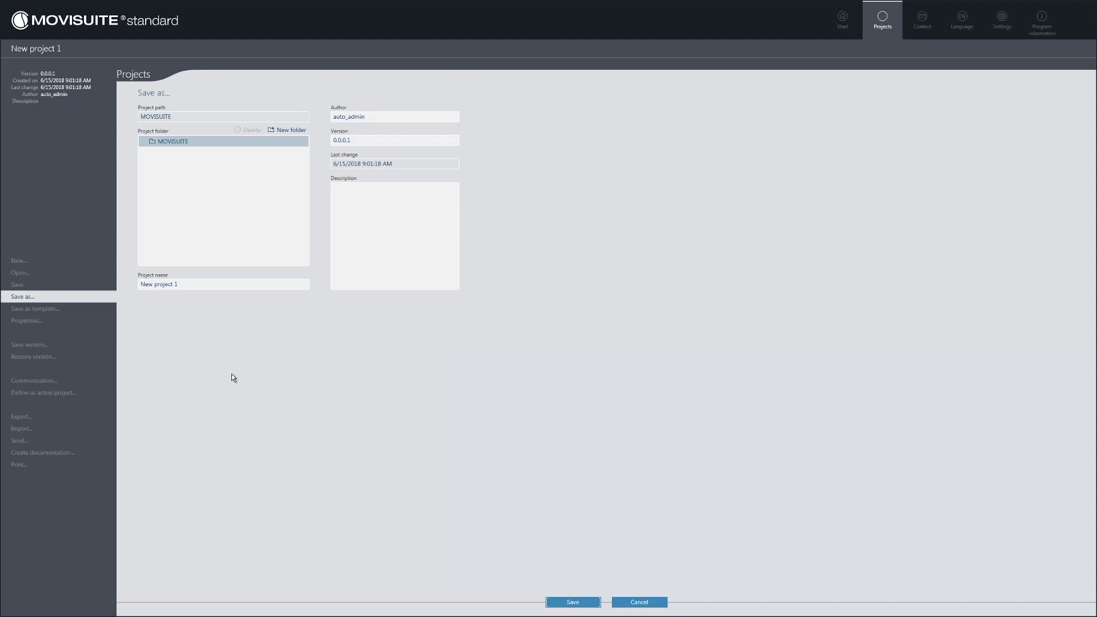
pyautogui.moveTo(200, 284); pyautogui.dragTo(110, 288)
pyautogui.write('Comm')
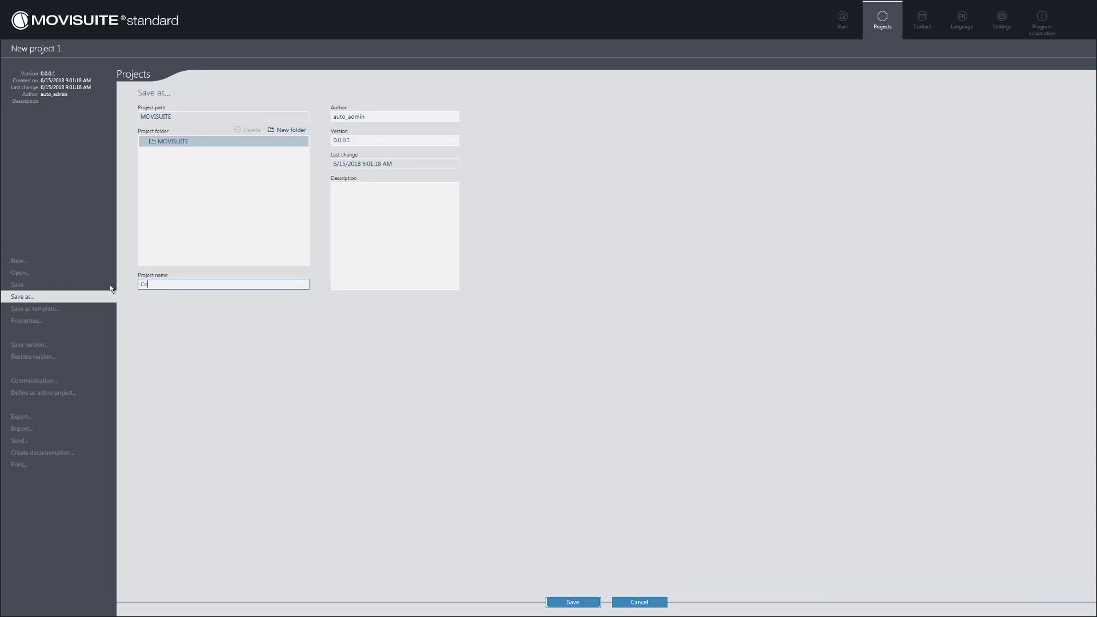
pyautogui.write('_Drive_01')
pyautogui.press('Return')
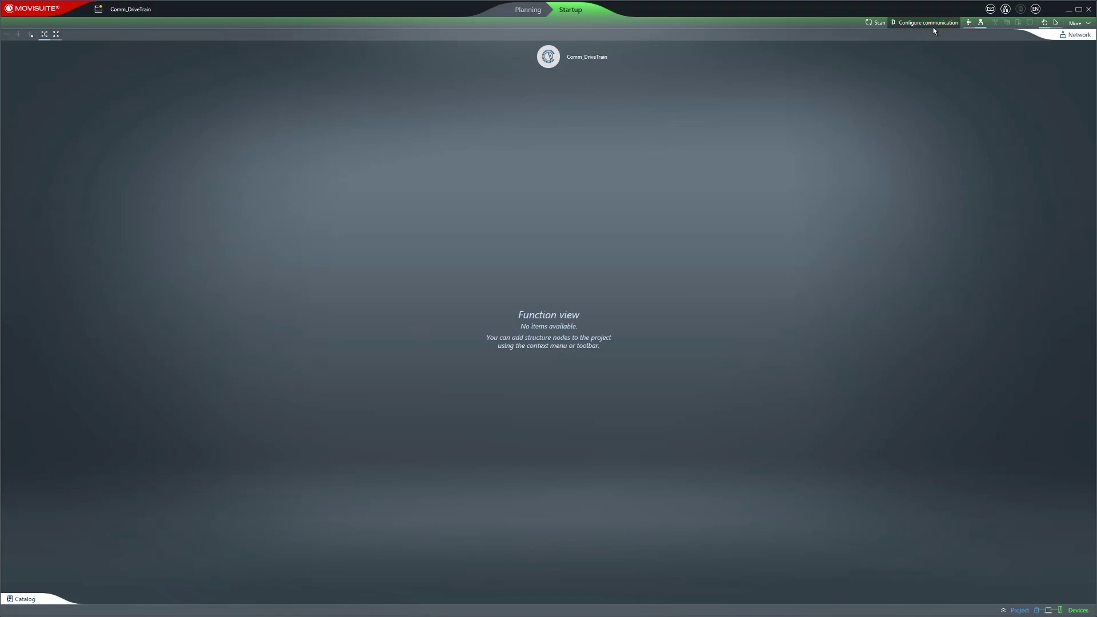
# Open the communication settings and review the EtherCAT®/SBusPLUS and USB network type options
pyautogui.click(926, 22)
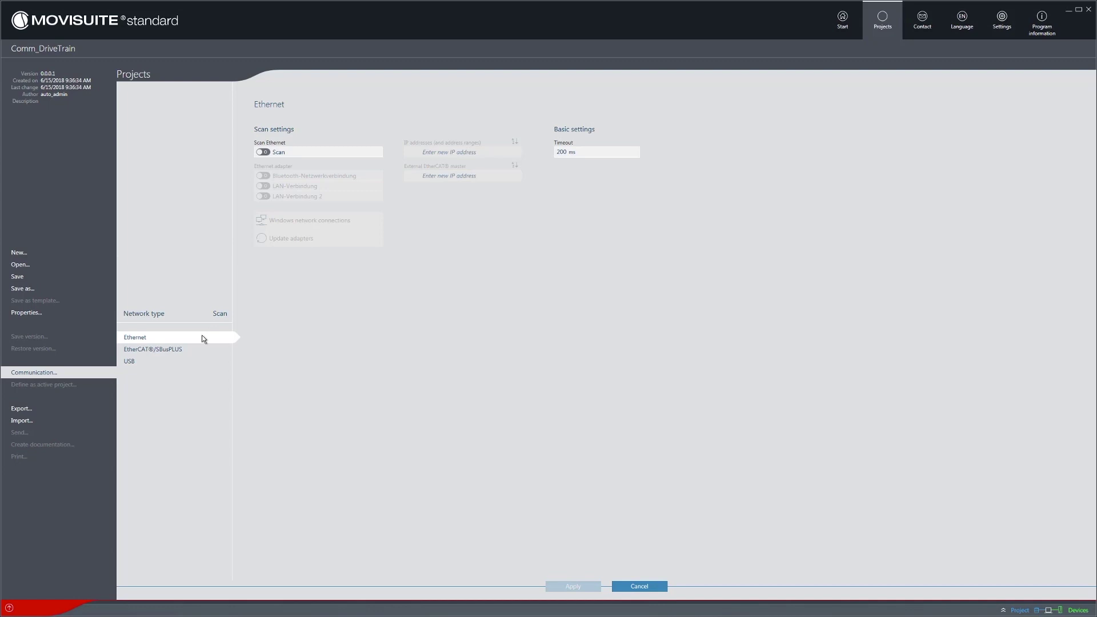
pyautogui.click(191, 353)
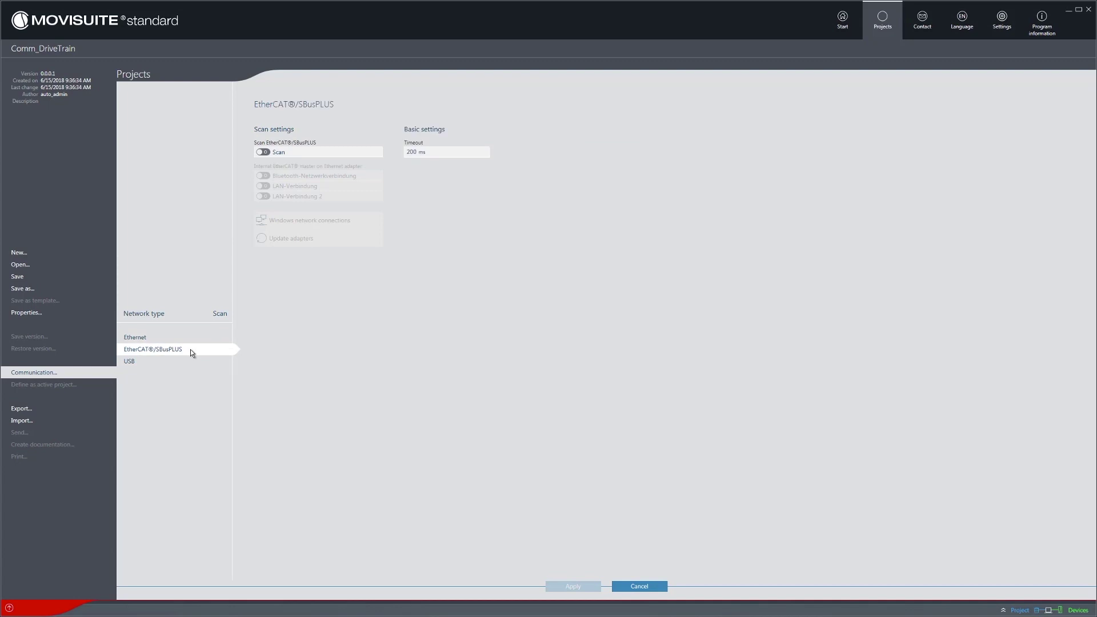
pyautogui.click(187, 361)
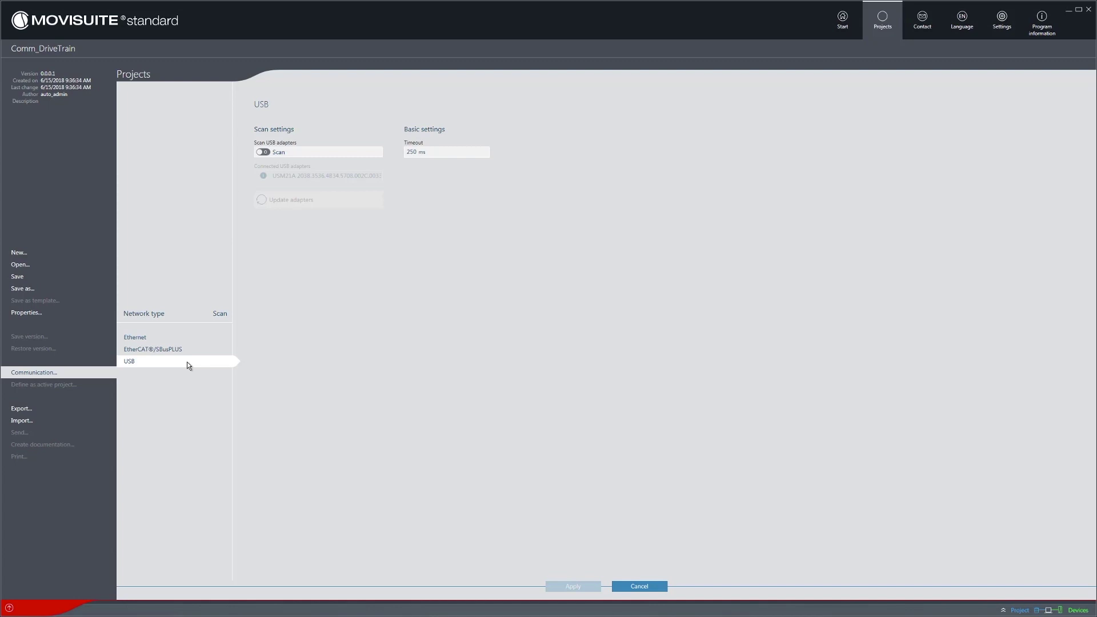
# Select Ethernet and switch on Ethernet scanning with the LAN-Verbindung 2 adapter enabled
pyautogui.click(196, 338)
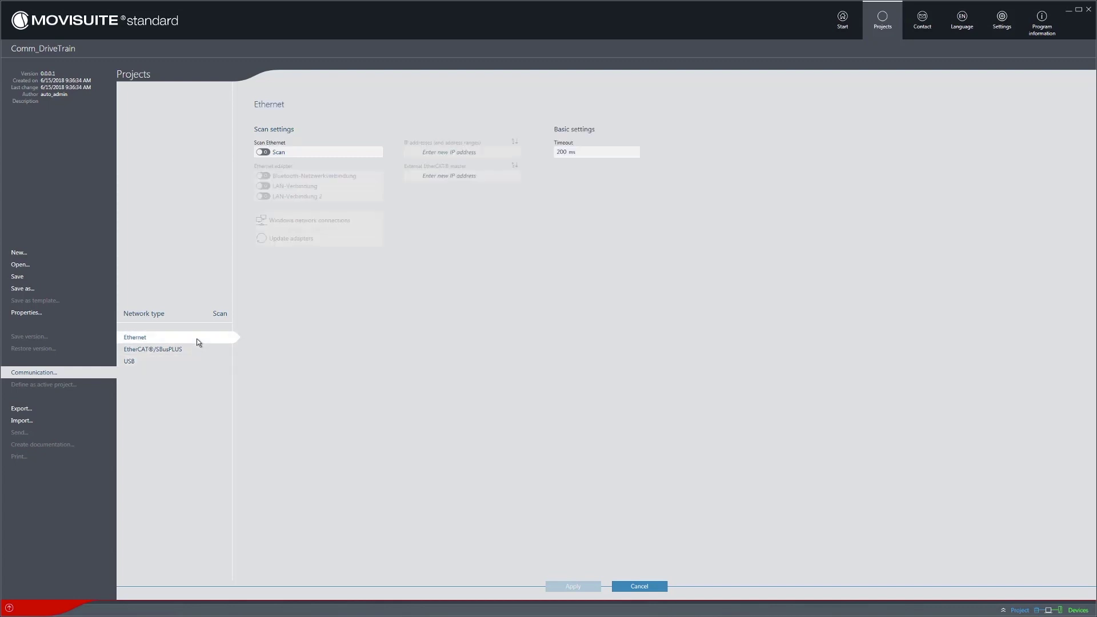
pyautogui.click(267, 152)
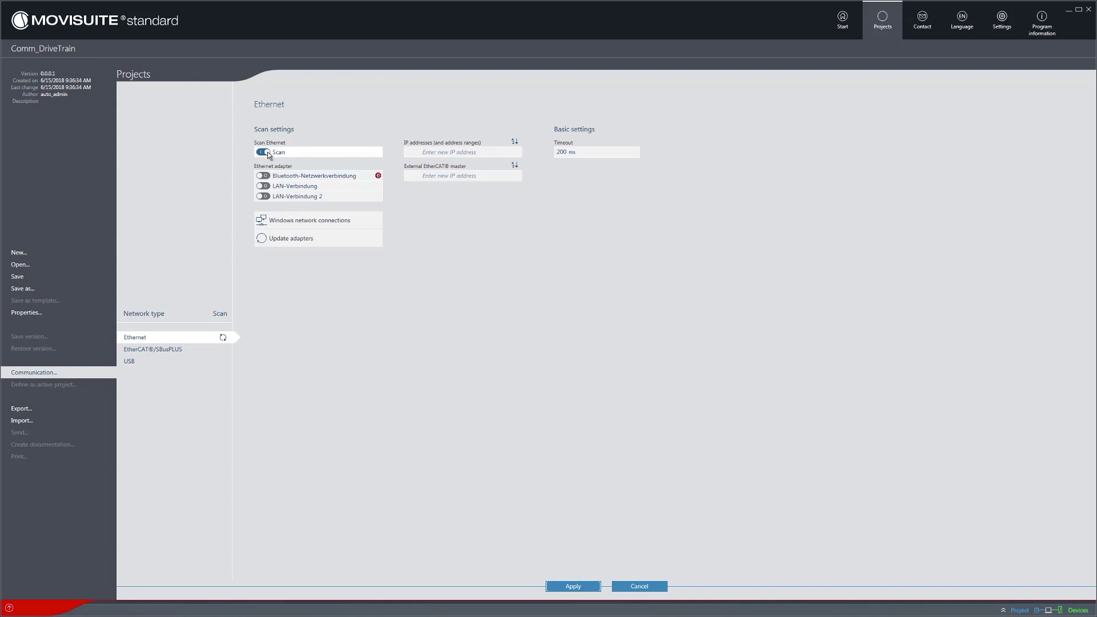
pyautogui.click(265, 196)
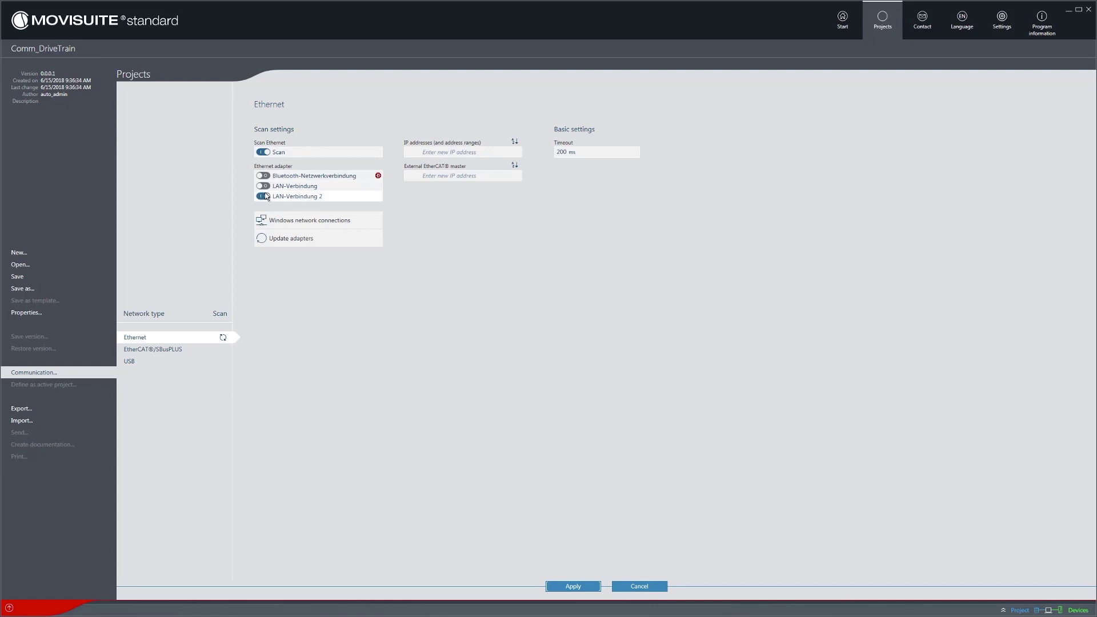
# Check in Windows Network Connections that LAN-Verbindung 2 has IPv4 address 192.168.10.80
pyautogui.click(317, 219)
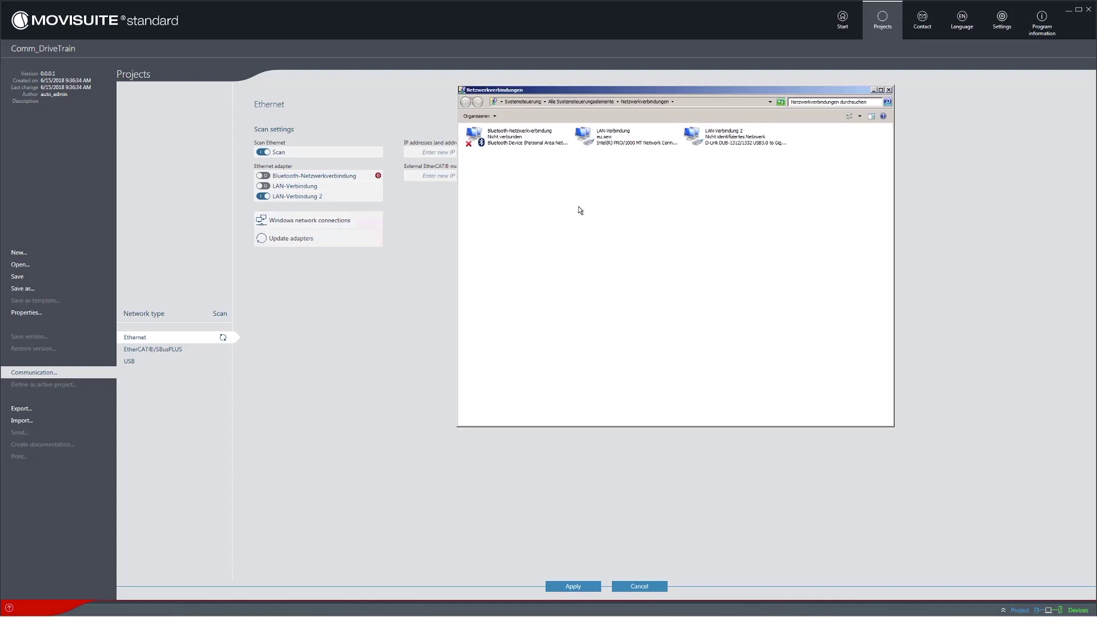
pyautogui.click(700, 143)
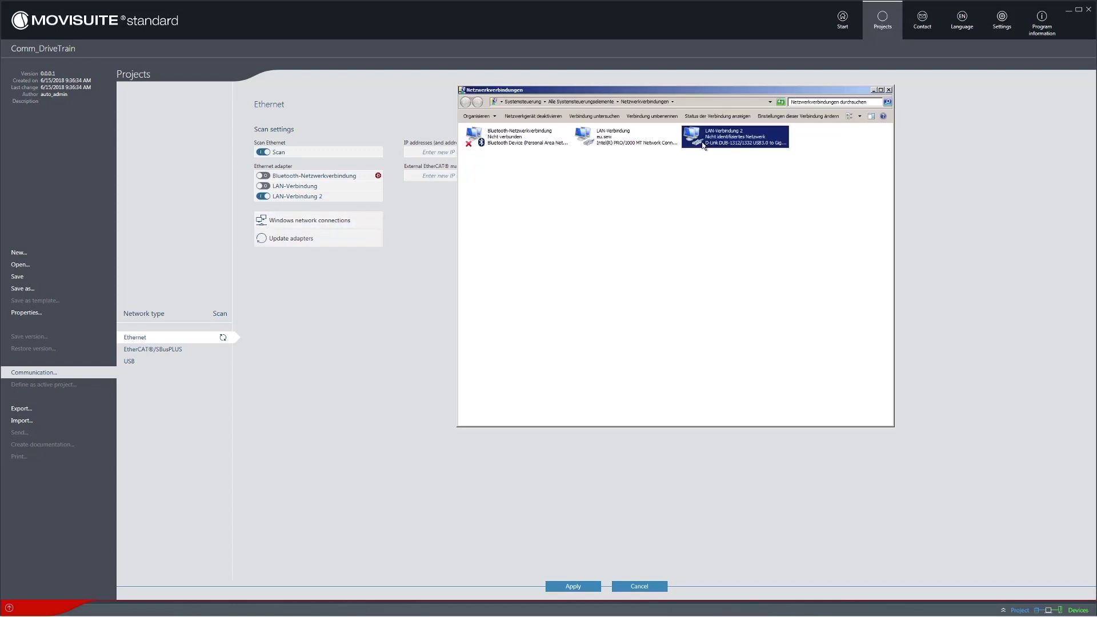
pyautogui.doubleClick(703, 144)
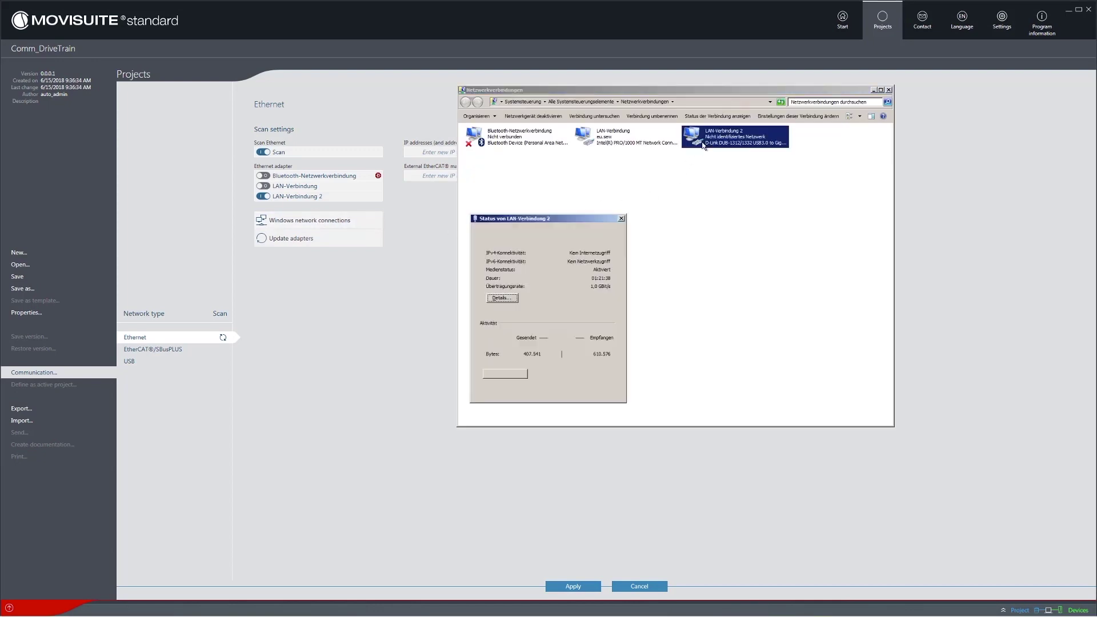
pyautogui.click(489, 299)
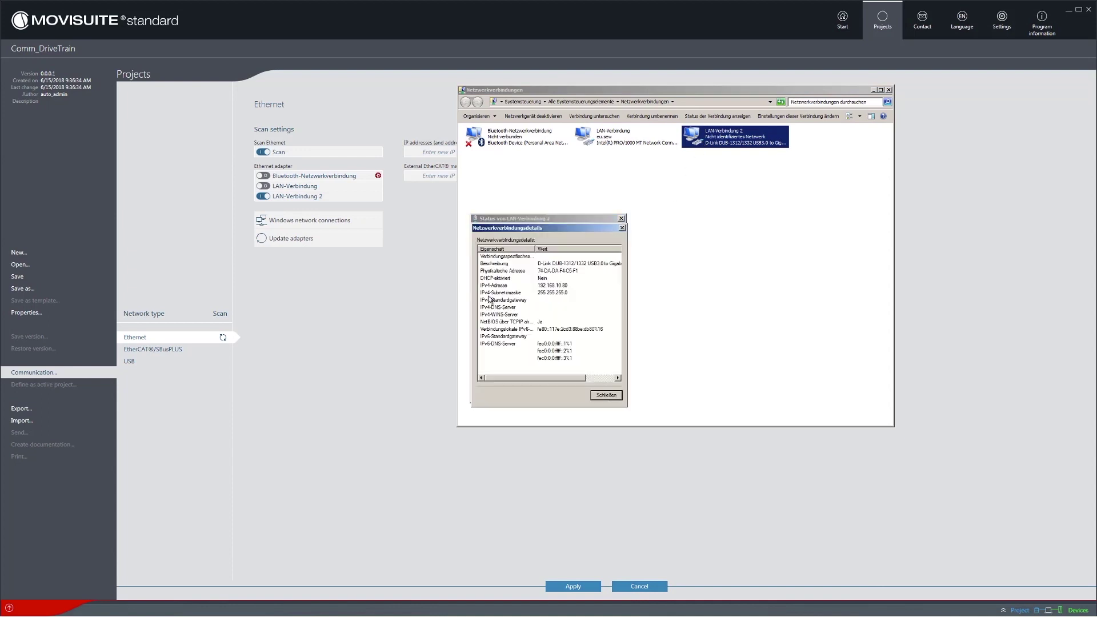
pyautogui.click(581, 286)
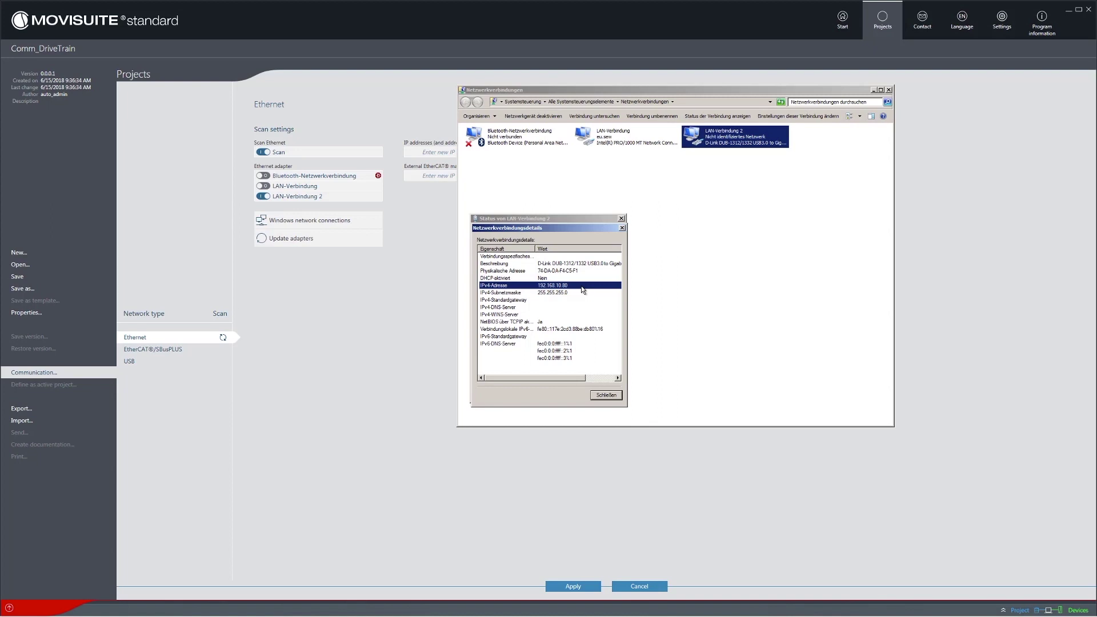
pyautogui.click(605, 397)
pyautogui.click(605, 395)
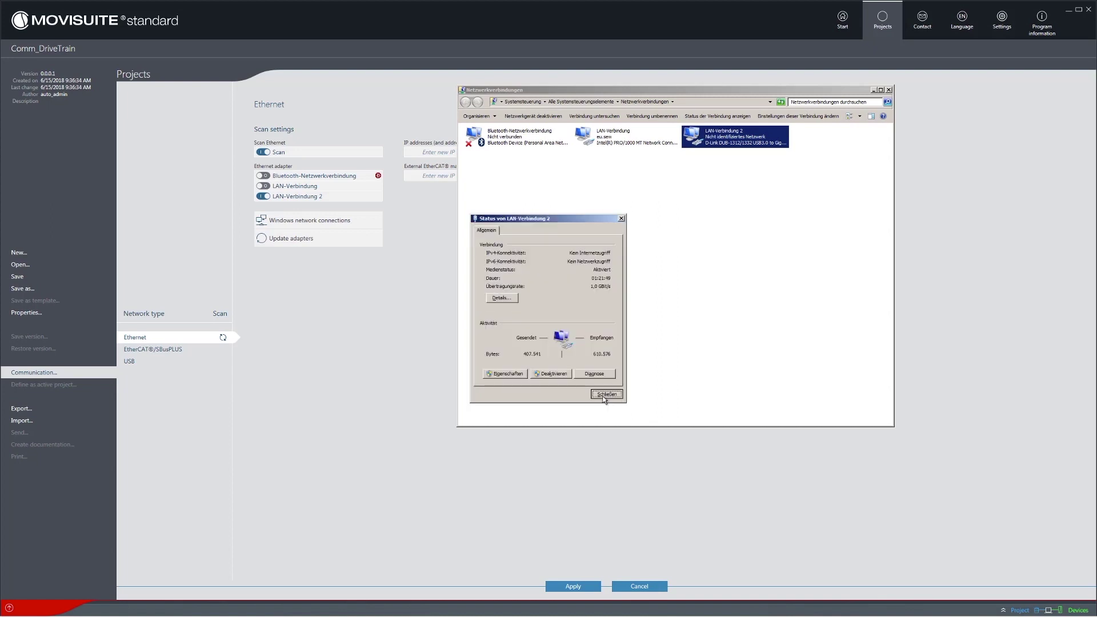
# Close Network Connections, apply the Ethernet settings, and switch to Planning and back to Startup
pyautogui.click(888, 91)
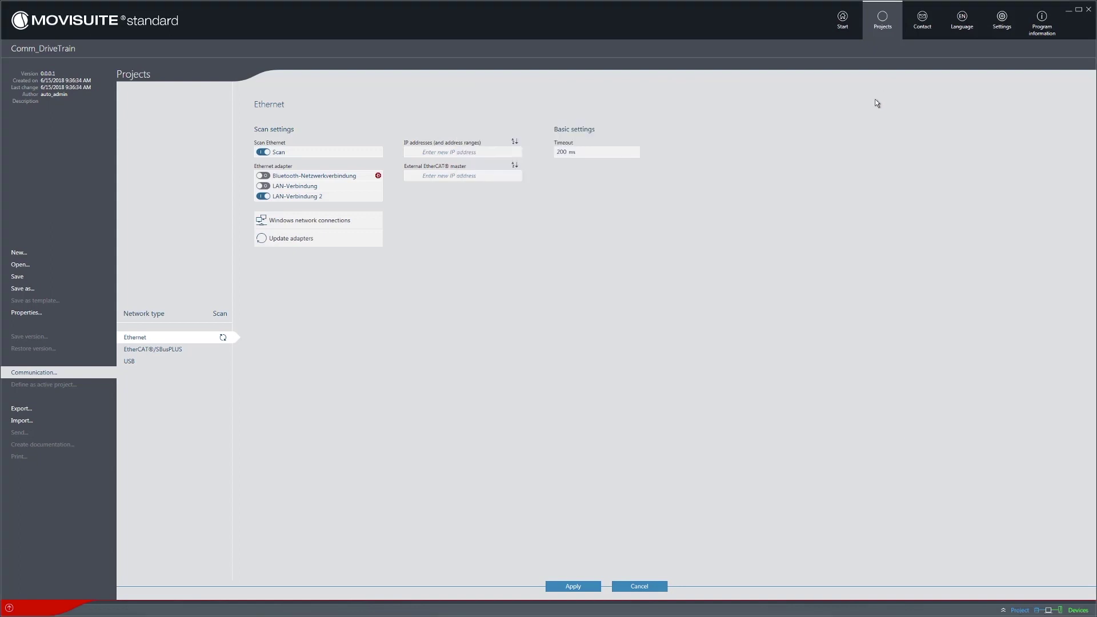
pyautogui.click(576, 591)
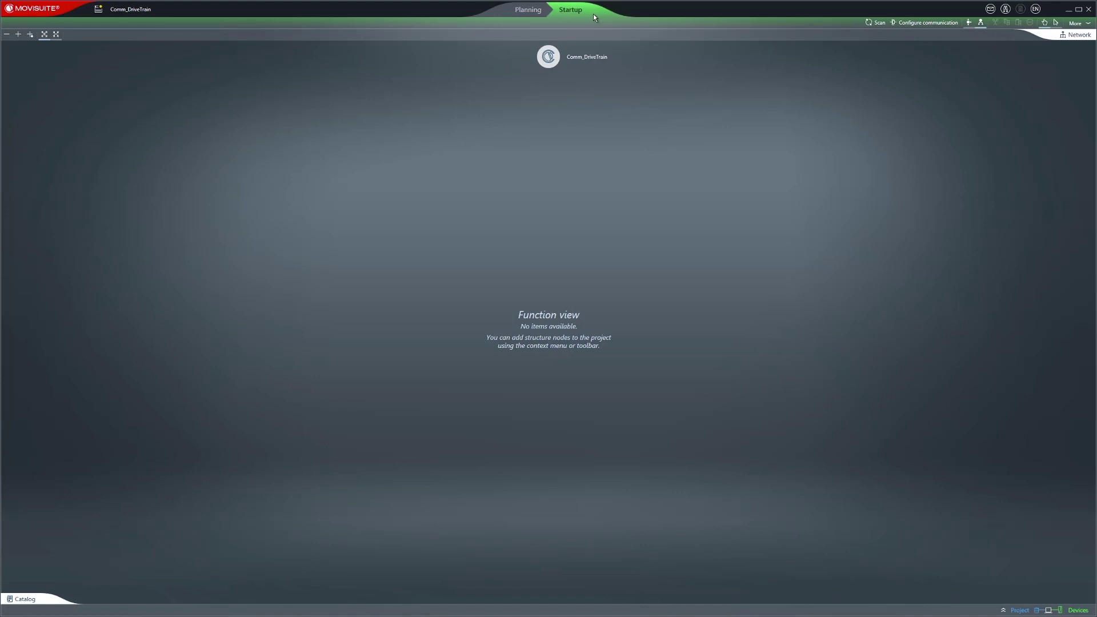
pyautogui.click(508, 14)
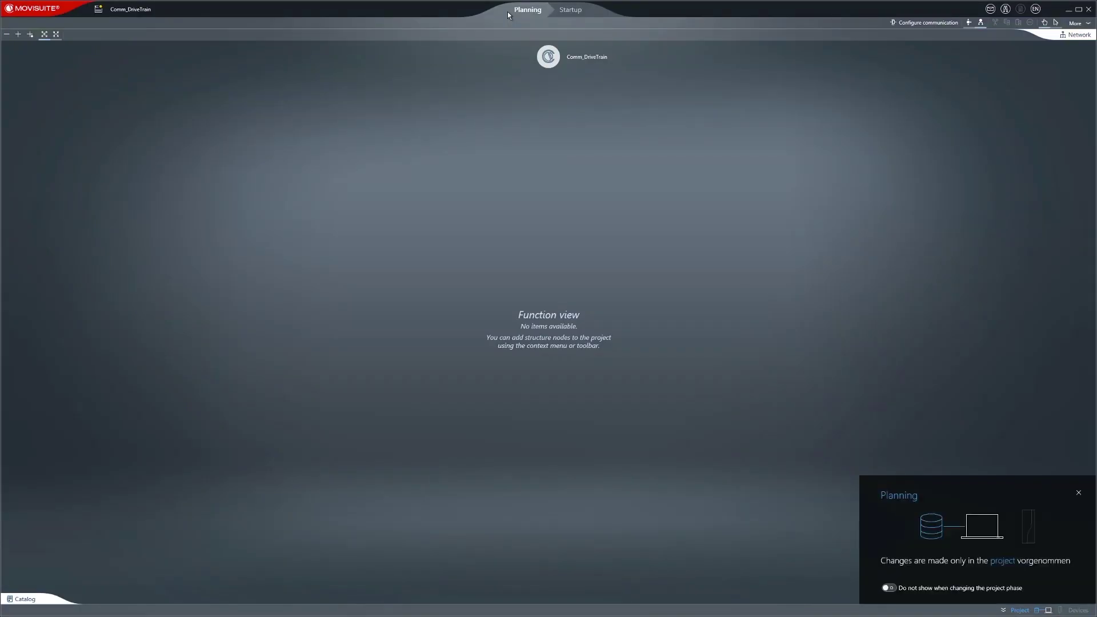
pyautogui.click(587, 18)
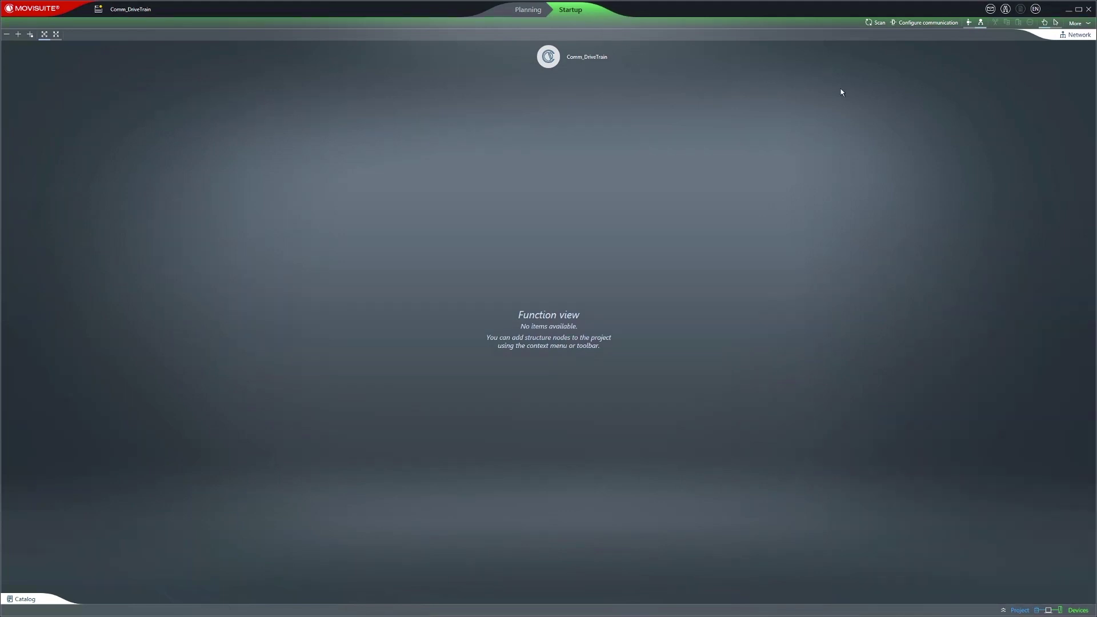
# Scan the network and load the UHX85A_CONTR, MDD_Left, MDD_Right and MDA devices into the project
pyautogui.click(878, 23)
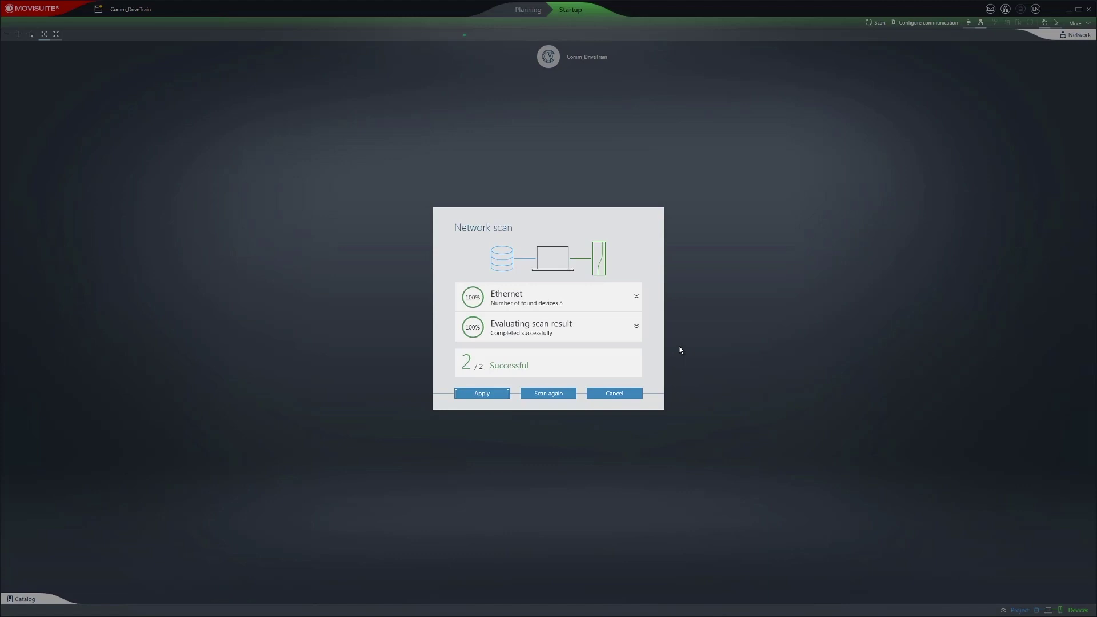
pyautogui.click(485, 395)
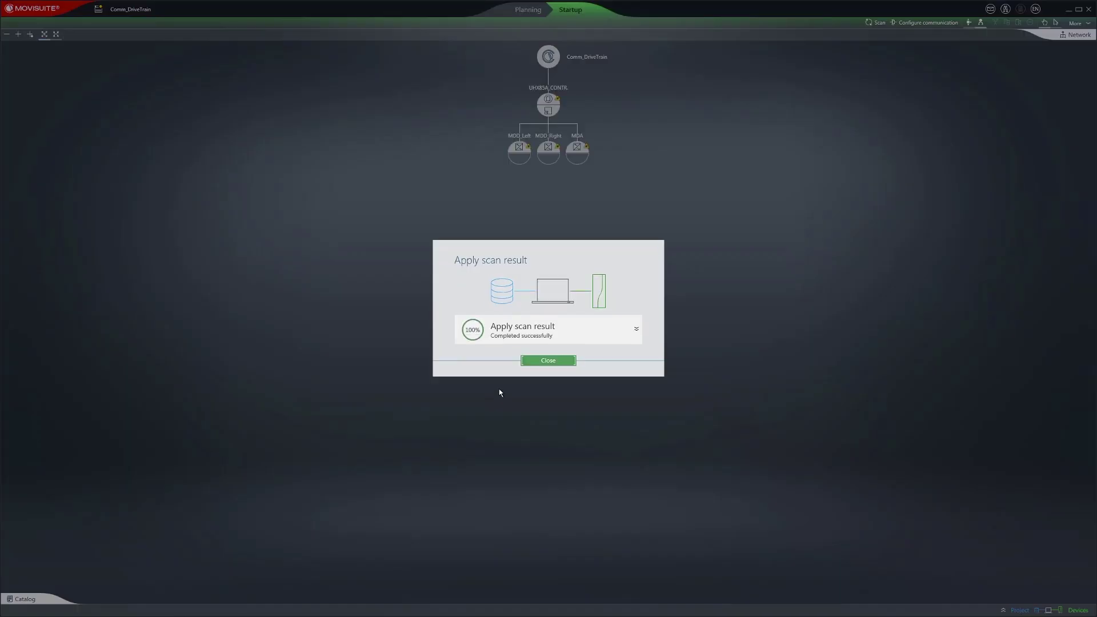
pyautogui.click(548, 361)
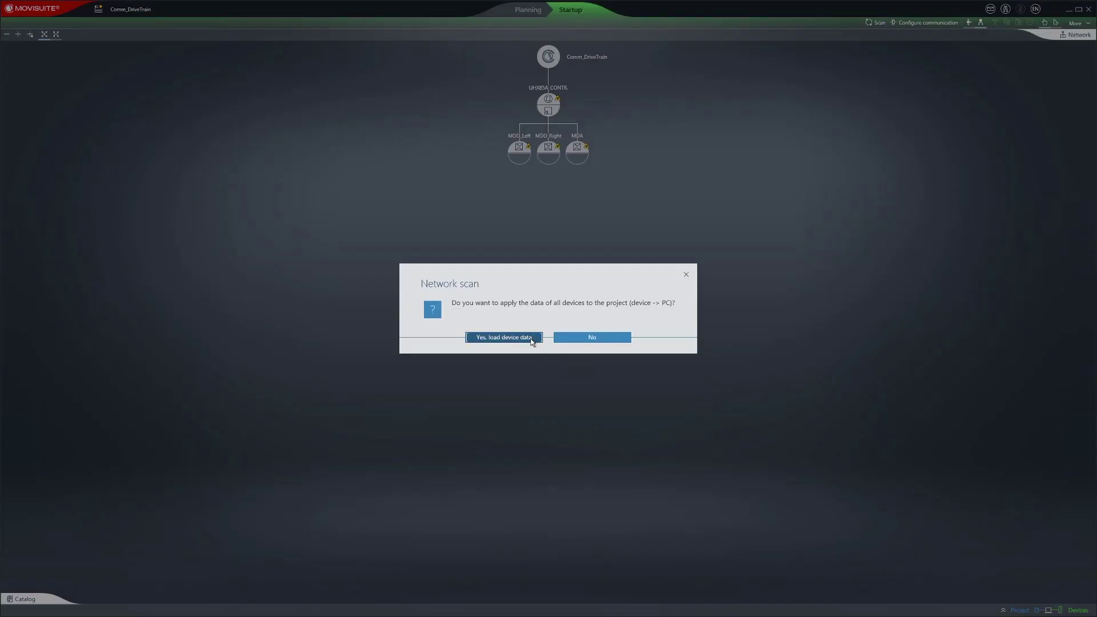
pyautogui.click(533, 341)
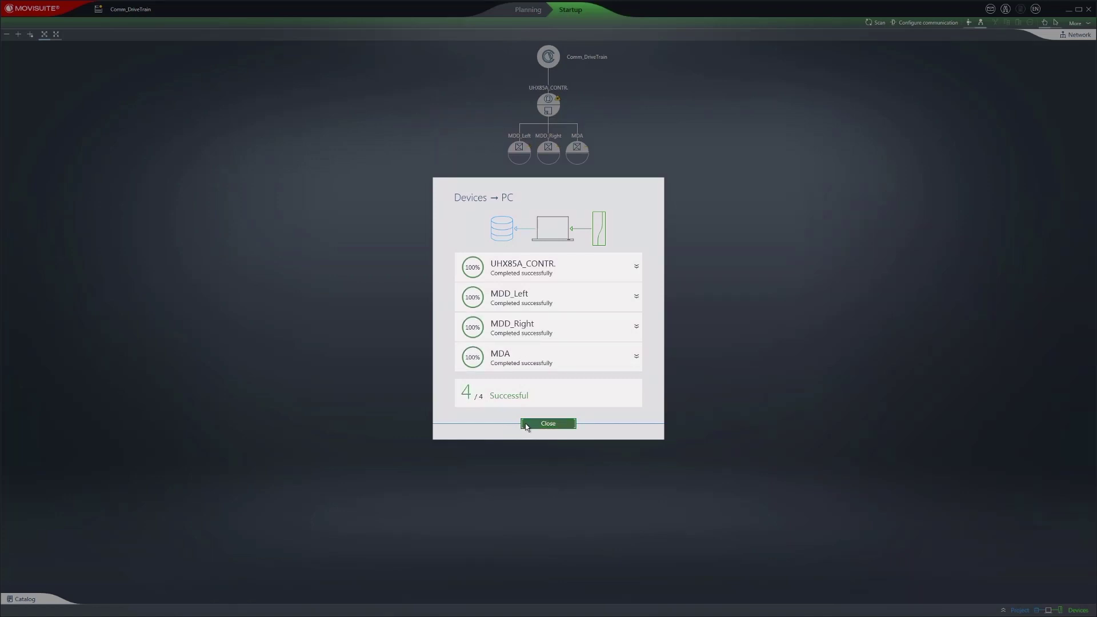
pyautogui.click(526, 426)
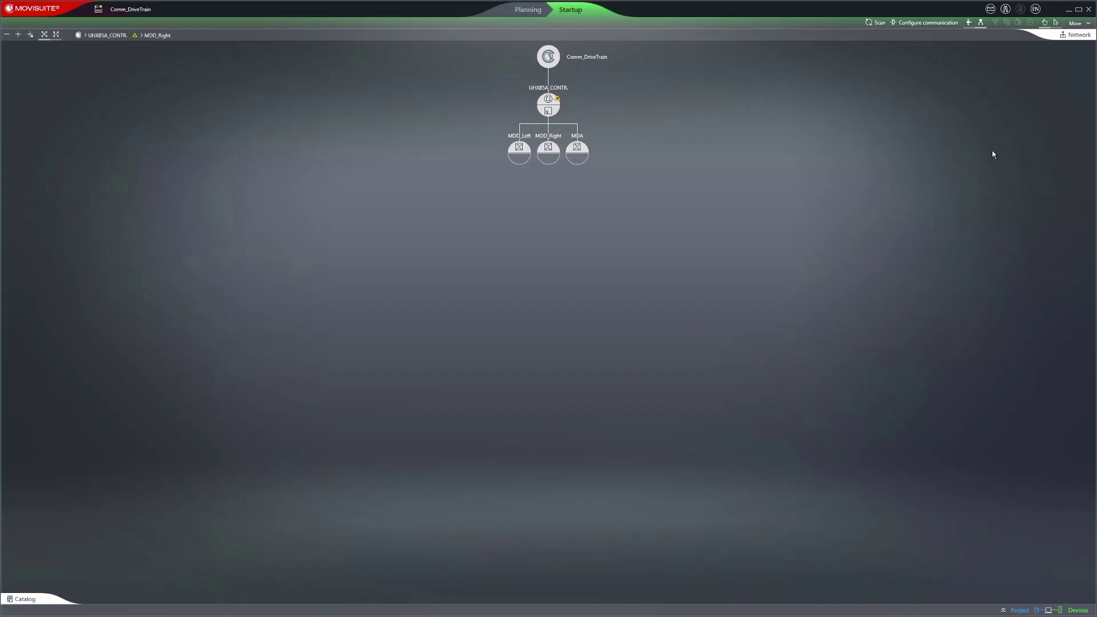
# Collapse the Network panel so the device tree view fills the window
pyautogui.click(1086, 38)
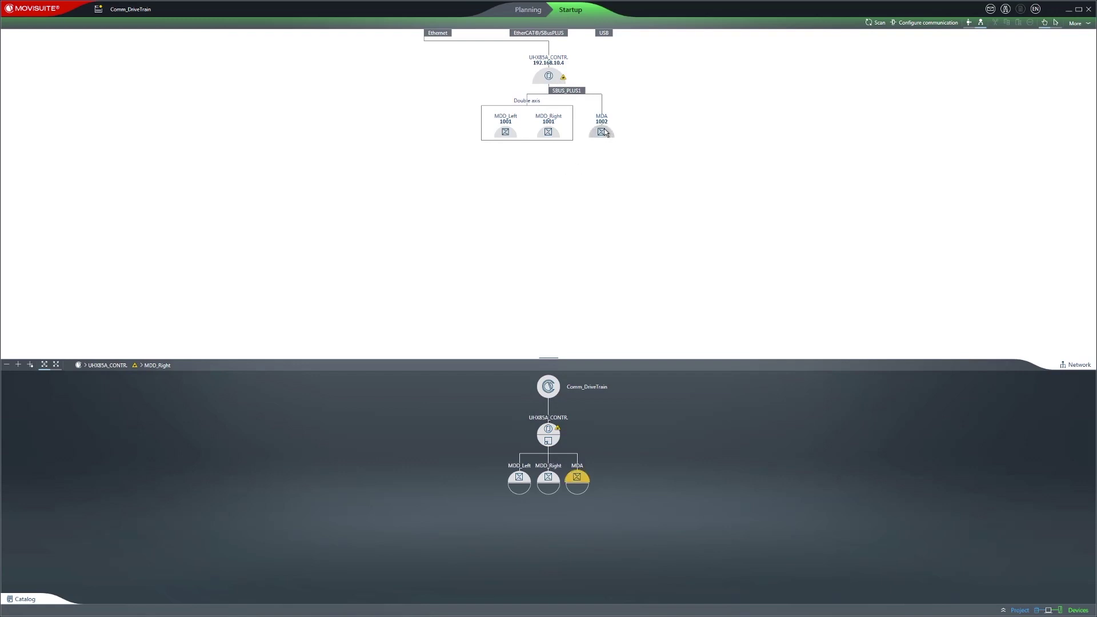
pyautogui.moveTo(607, 133)
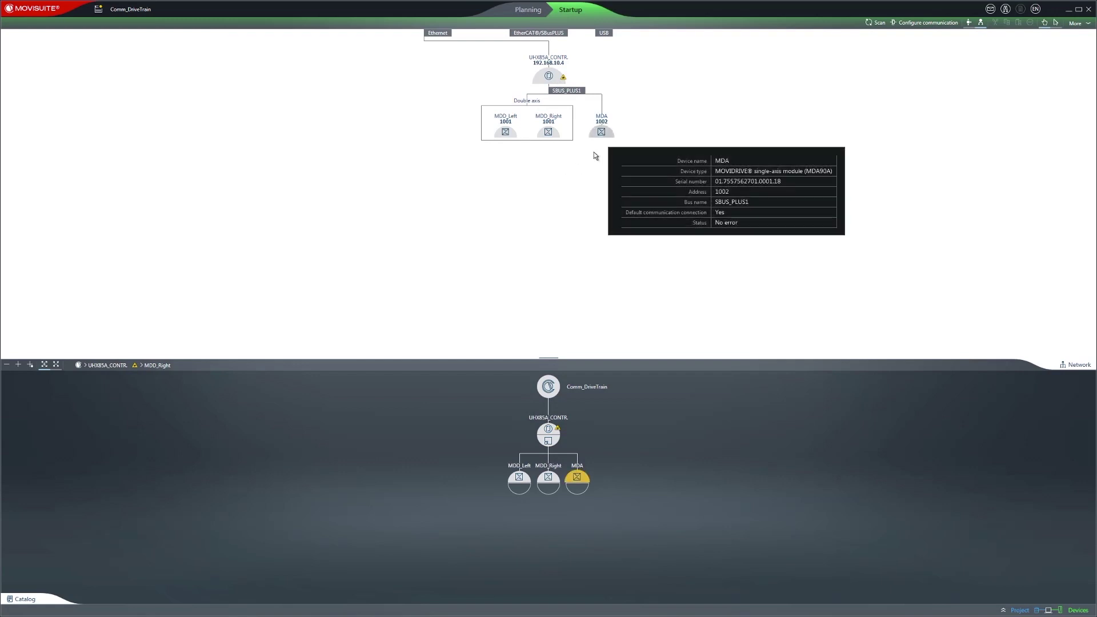
pyautogui.click(99, 13)
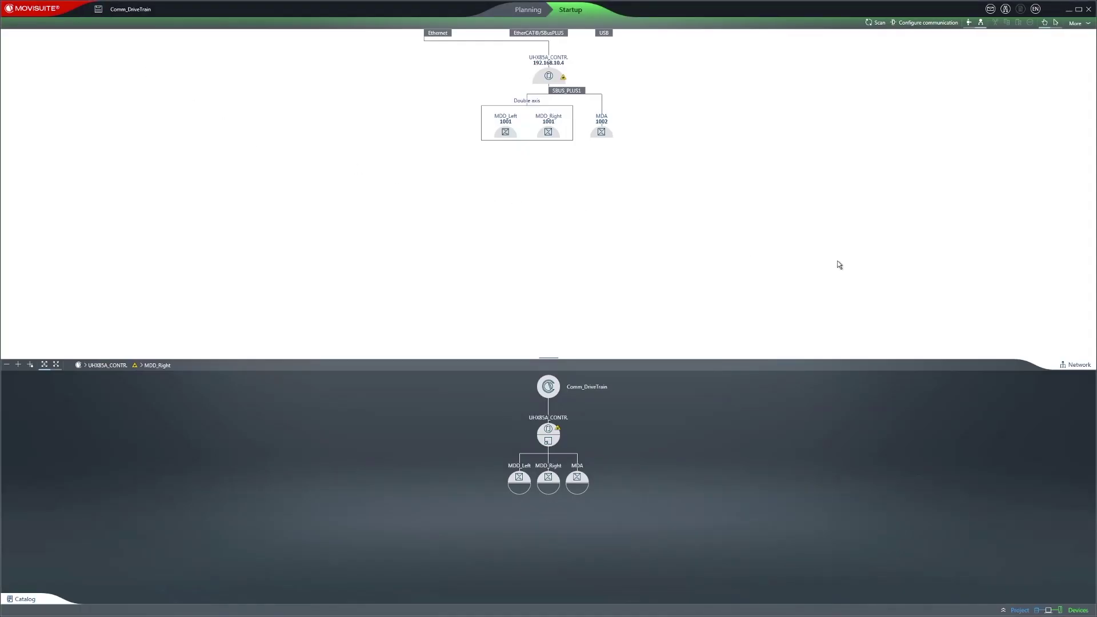
pyautogui.click(1046, 365)
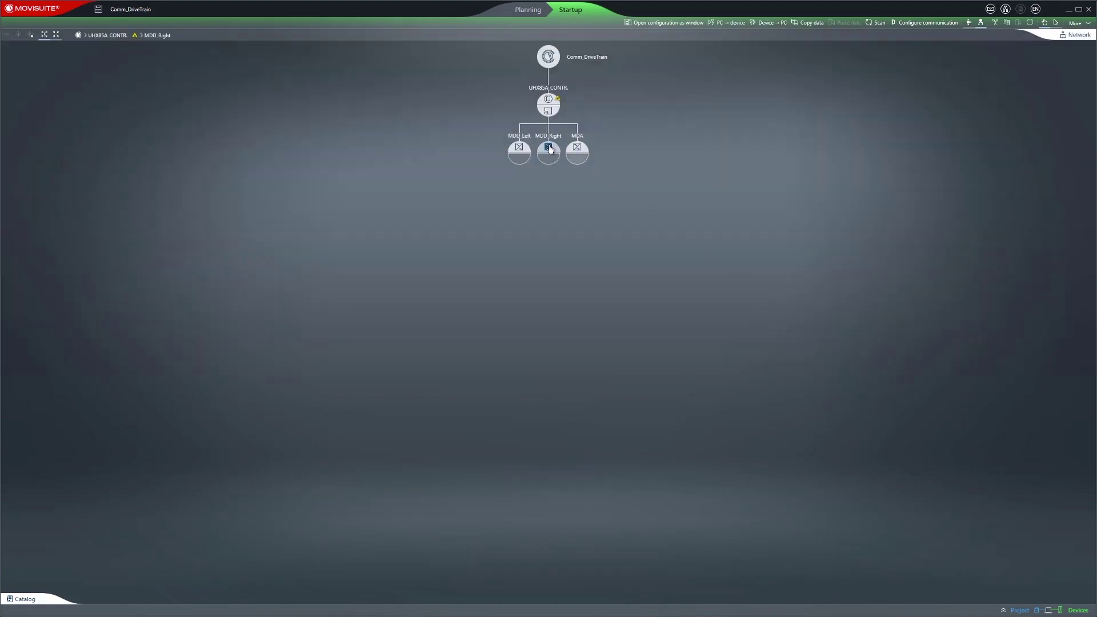
# Open MDD_Right's Drive train 1 page showing the CMP50S motor and AK0H encoder nameplate data
pyautogui.doubleClick(549, 149)
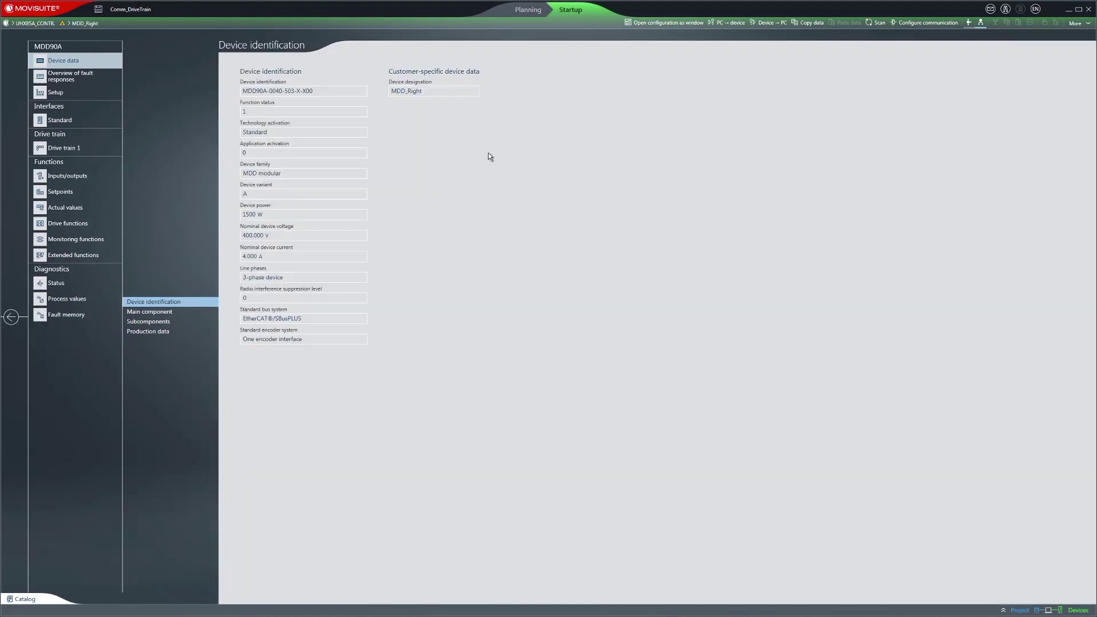
pyautogui.click(90, 150)
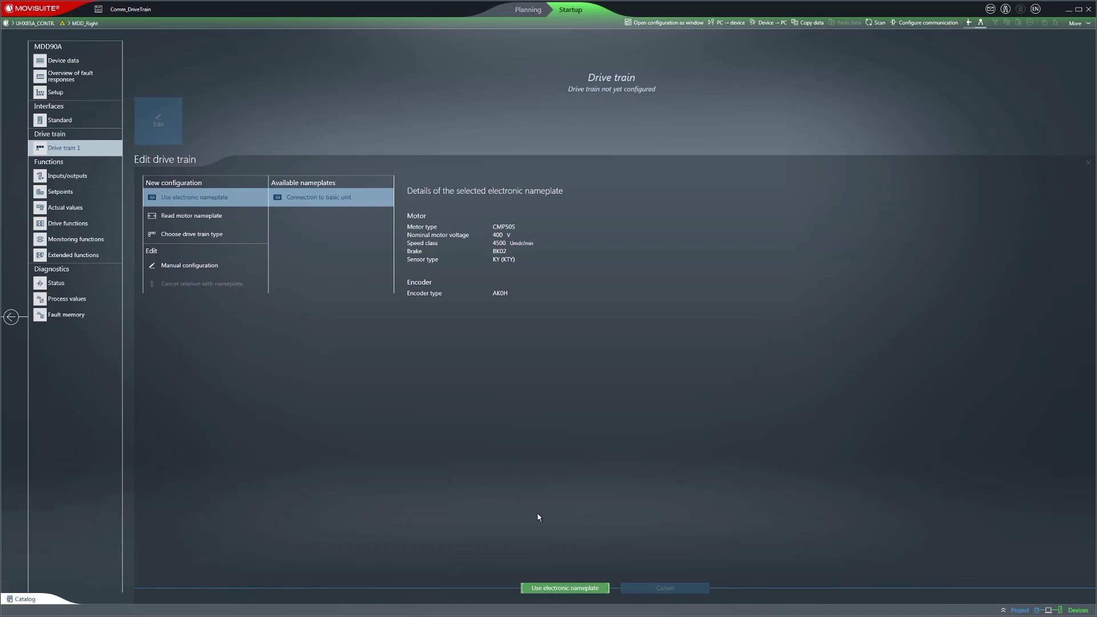
# Apply the electronic nameplate, keeping non-ventilated cooling, motor encoder connector sensing and brake rectifier installation
pyautogui.click(567, 586)
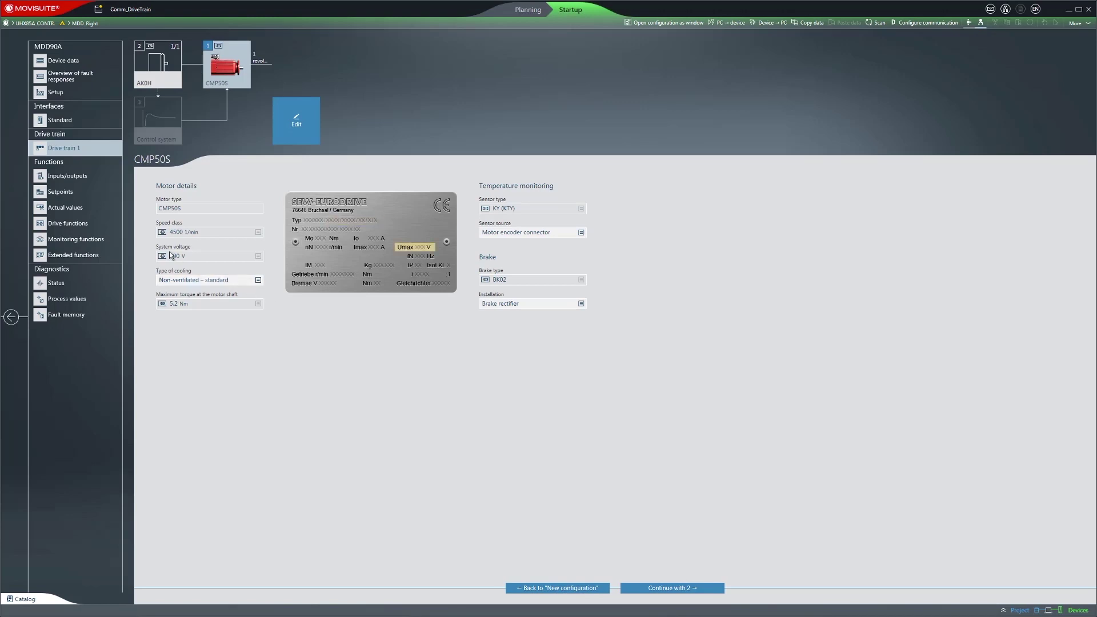
pyautogui.moveTo(162, 258)
pyautogui.click(257, 280)
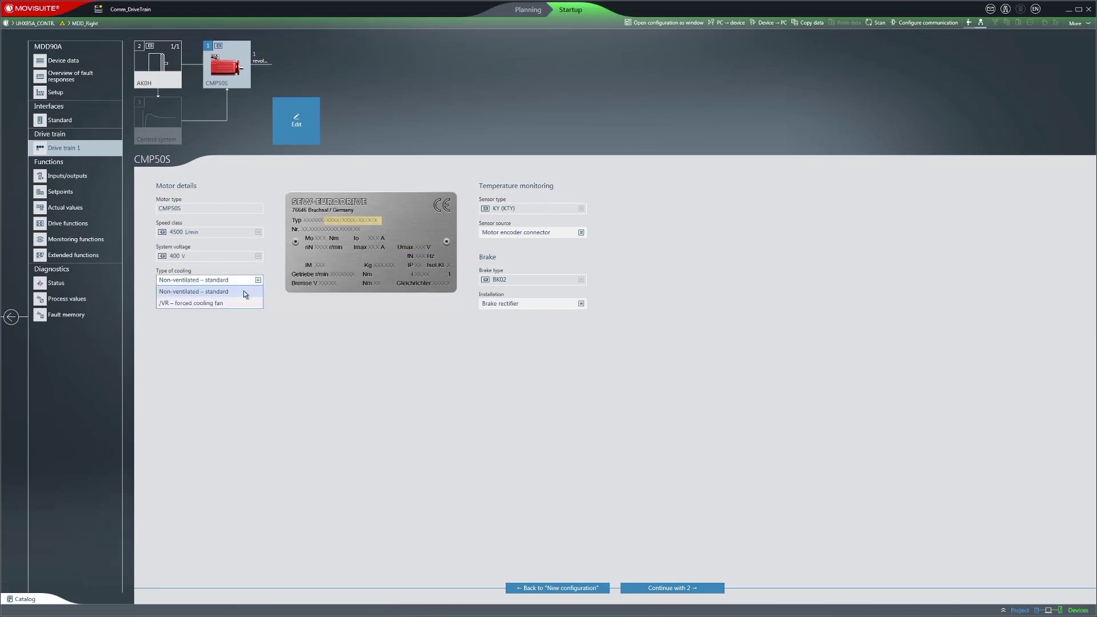
pyautogui.click(244, 291)
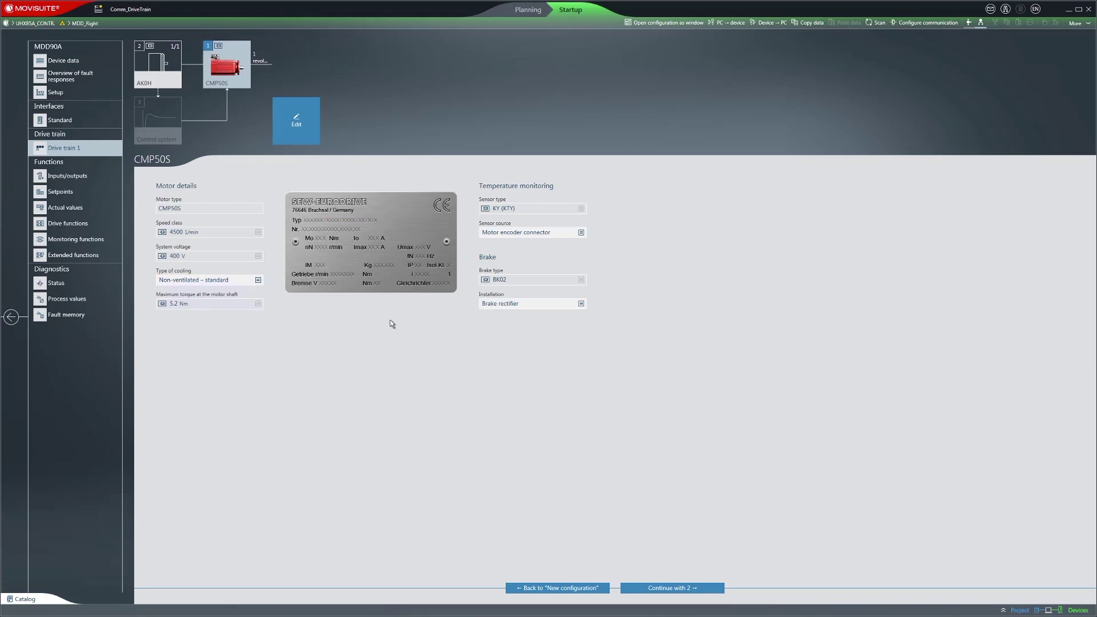
pyautogui.click(571, 234)
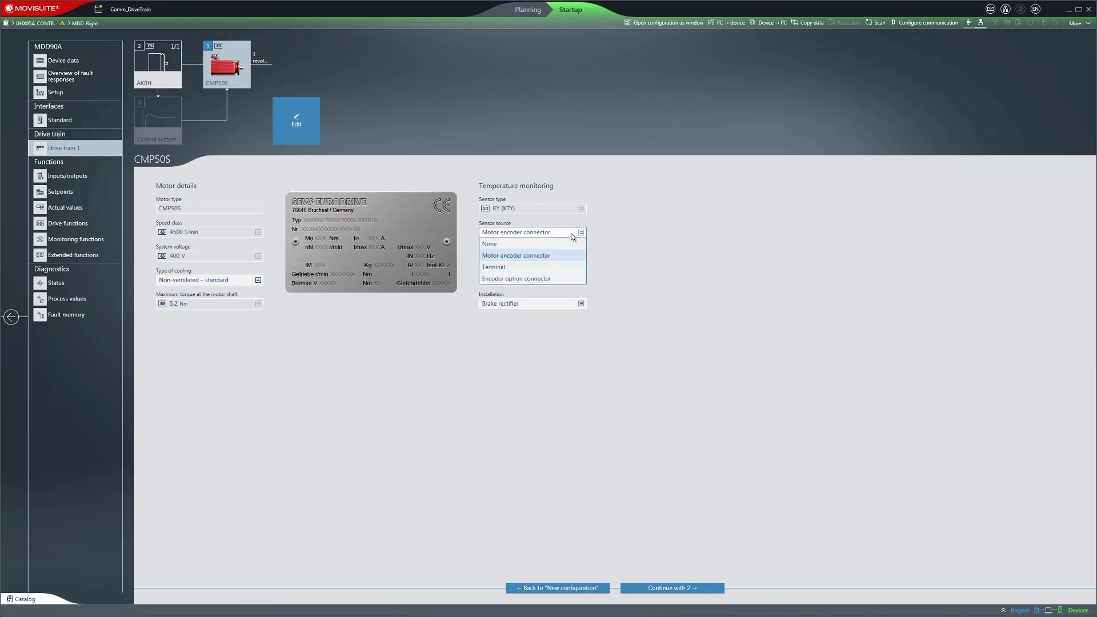
pyautogui.click(553, 260)
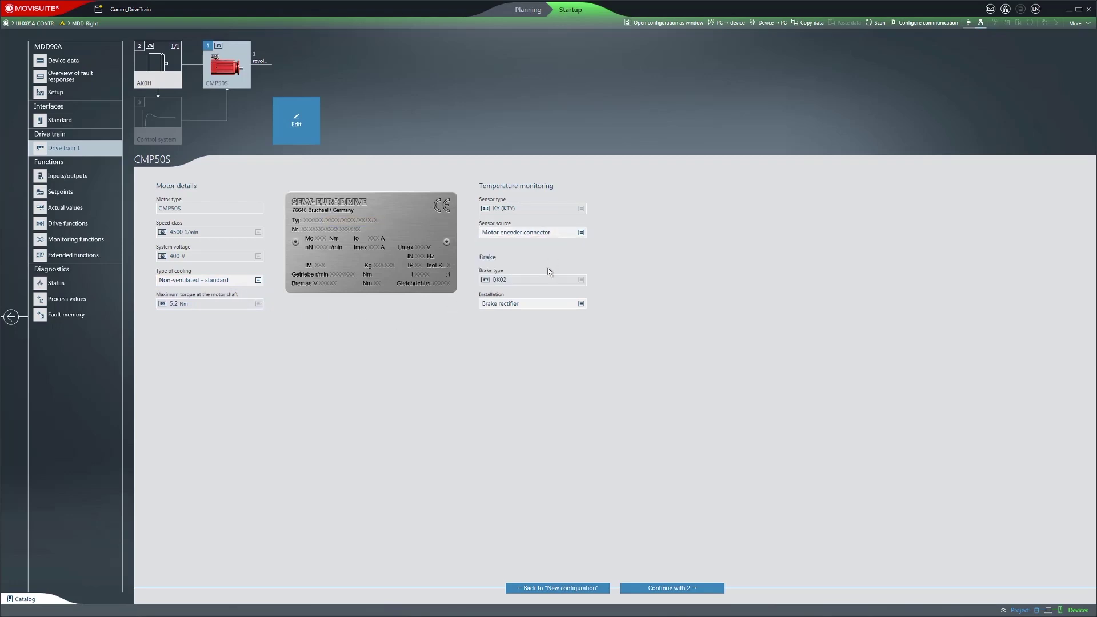
pyautogui.click(537, 303)
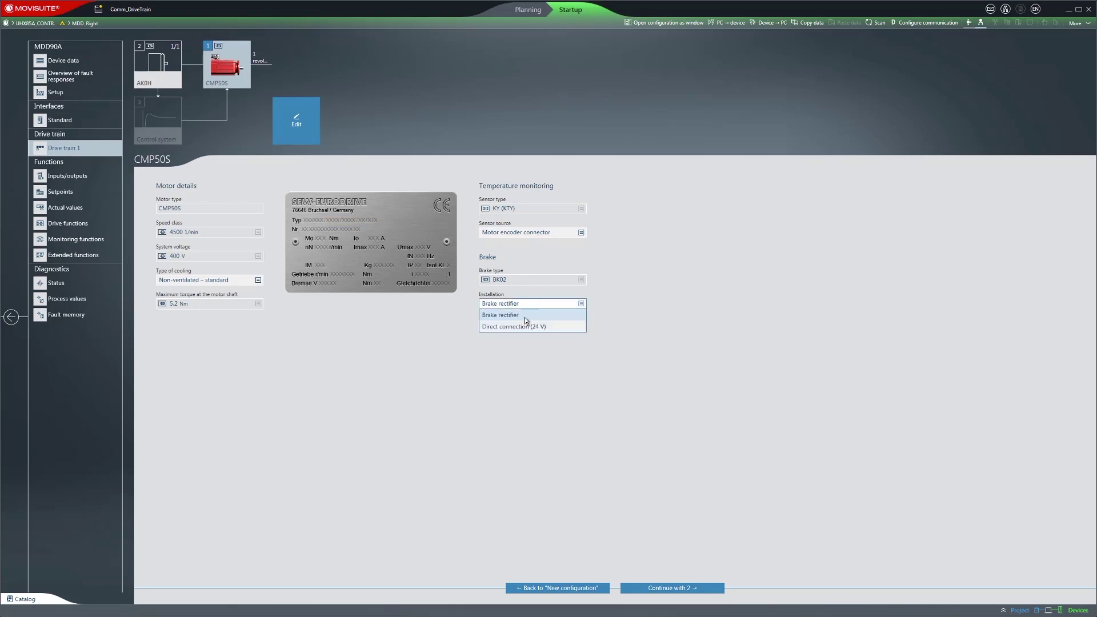
pyautogui.click(525, 316)
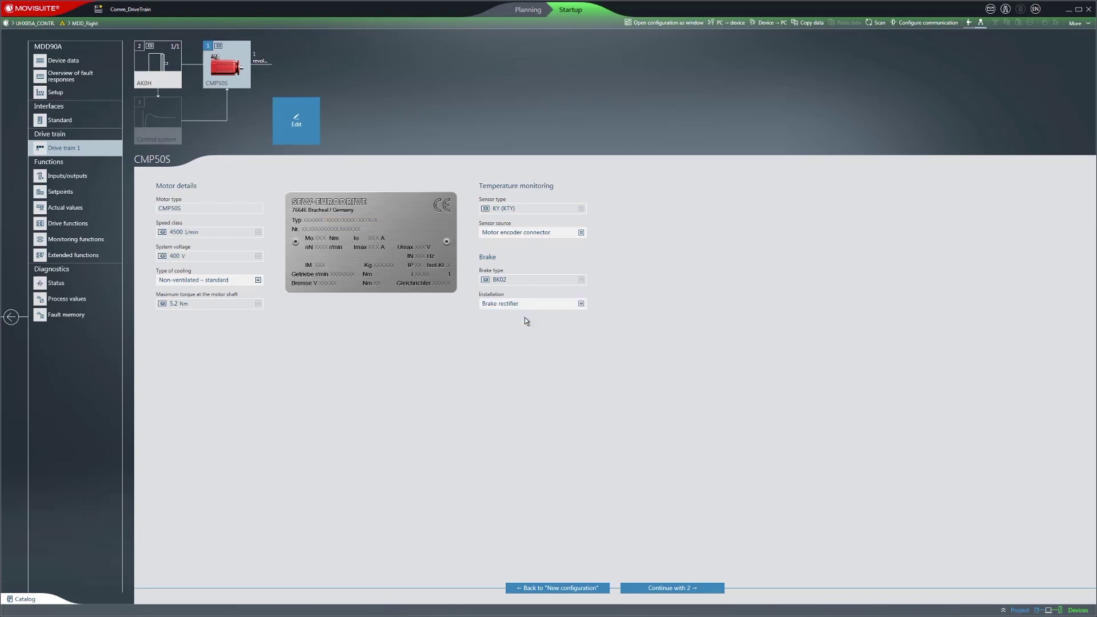
# Cancel out of the drive train editing options, leaving the CMP50S motor settings unchanged
pyautogui.click(308, 131)
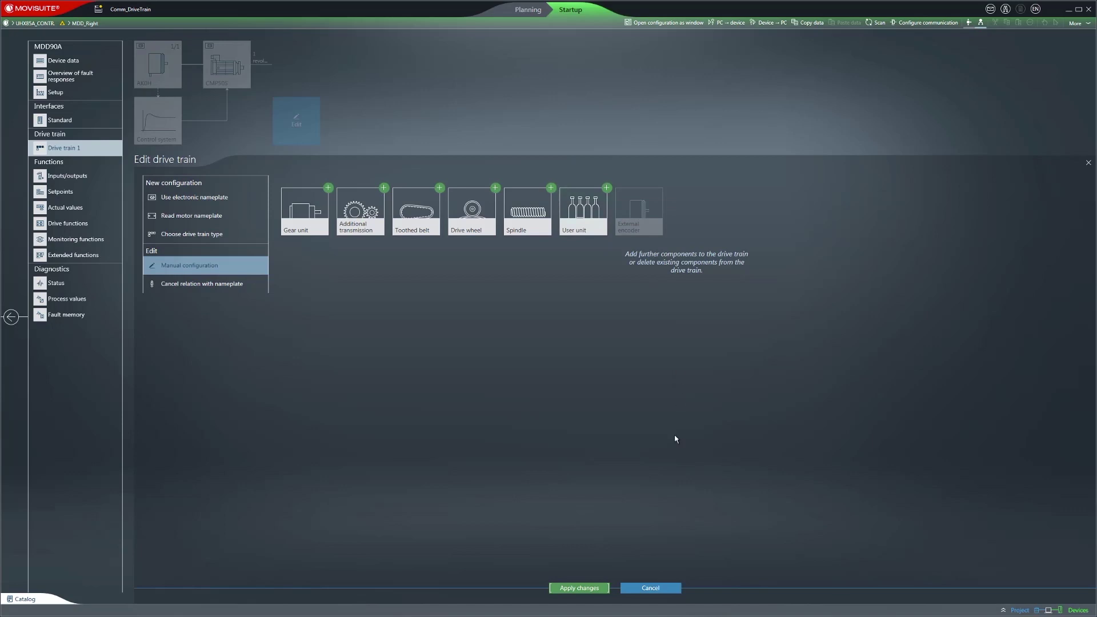
pyautogui.click(661, 589)
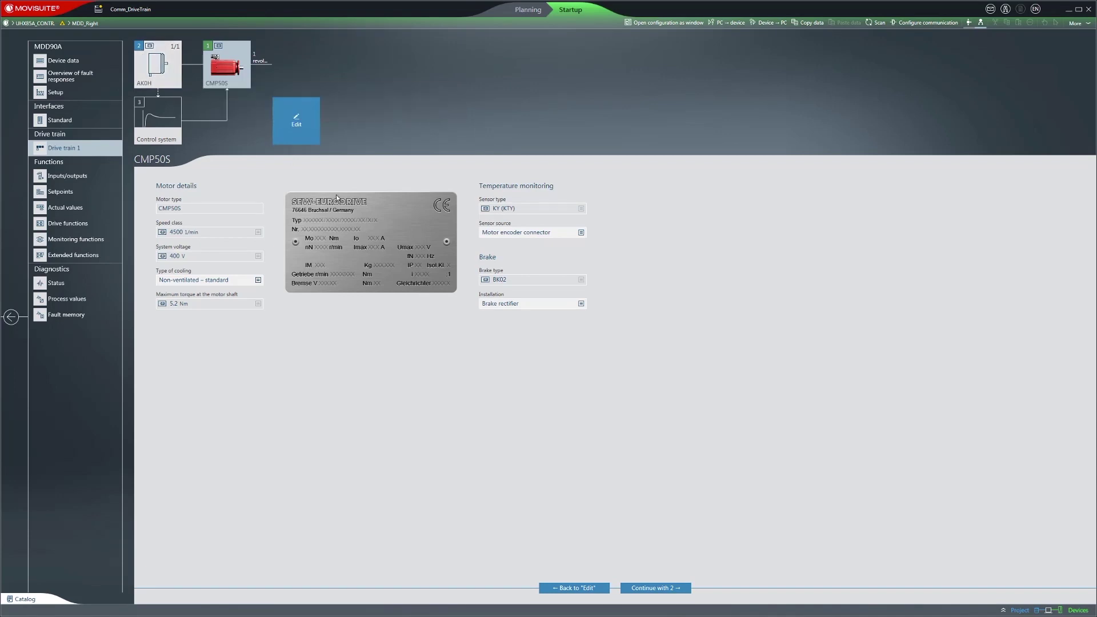
# Continue to step 2, the AK0H encoder page with normal counting direction and position detection
pyautogui.click(676, 588)
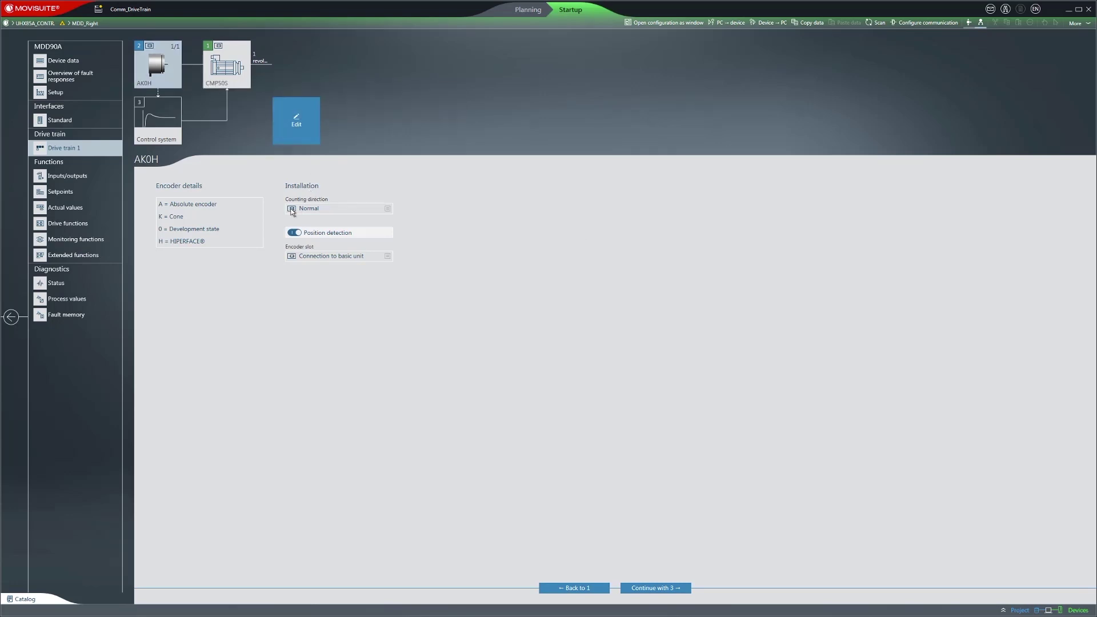
pyautogui.moveTo(292, 212)
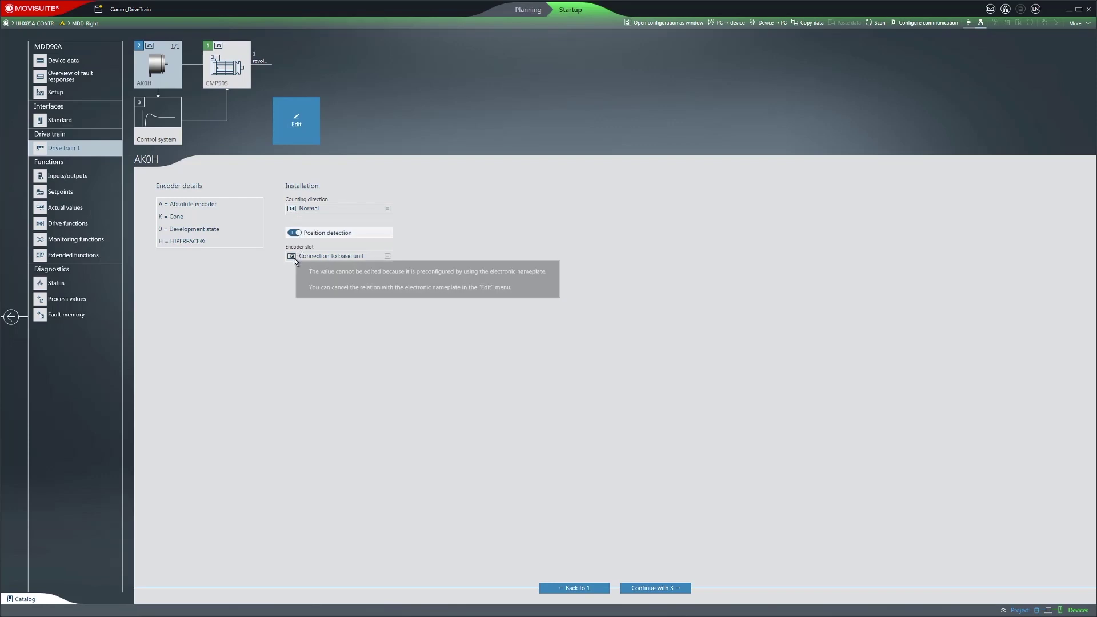
# Choose 8 kHz constant PWM frequency for the CFC control system and transfer MDD_Right's drive train to the device
pyautogui.click(673, 582)
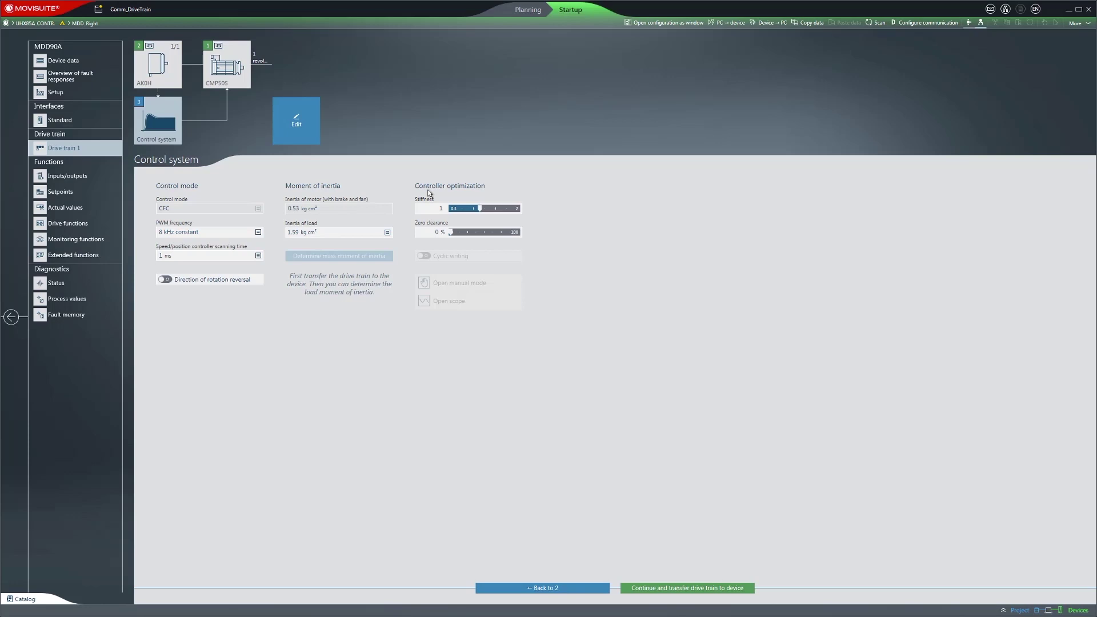
pyautogui.click(254, 235)
pyautogui.click(242, 255)
pyautogui.click(347, 236)
pyautogui.click(674, 584)
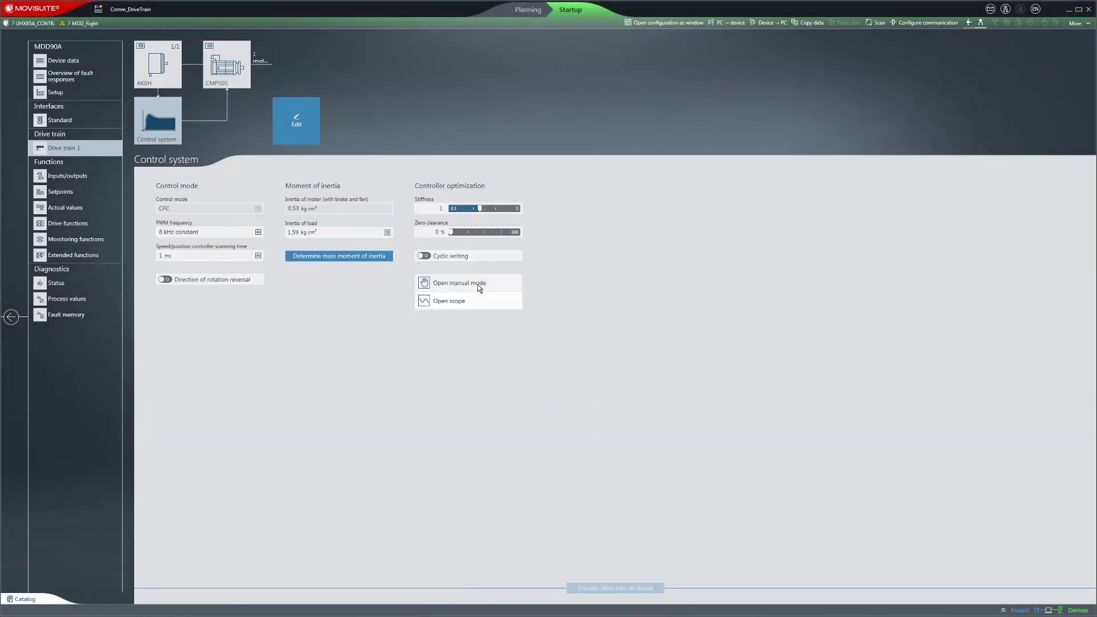
# Activate manual mode for MDD_Right in speed-controlled mode
pyautogui.click(479, 287)
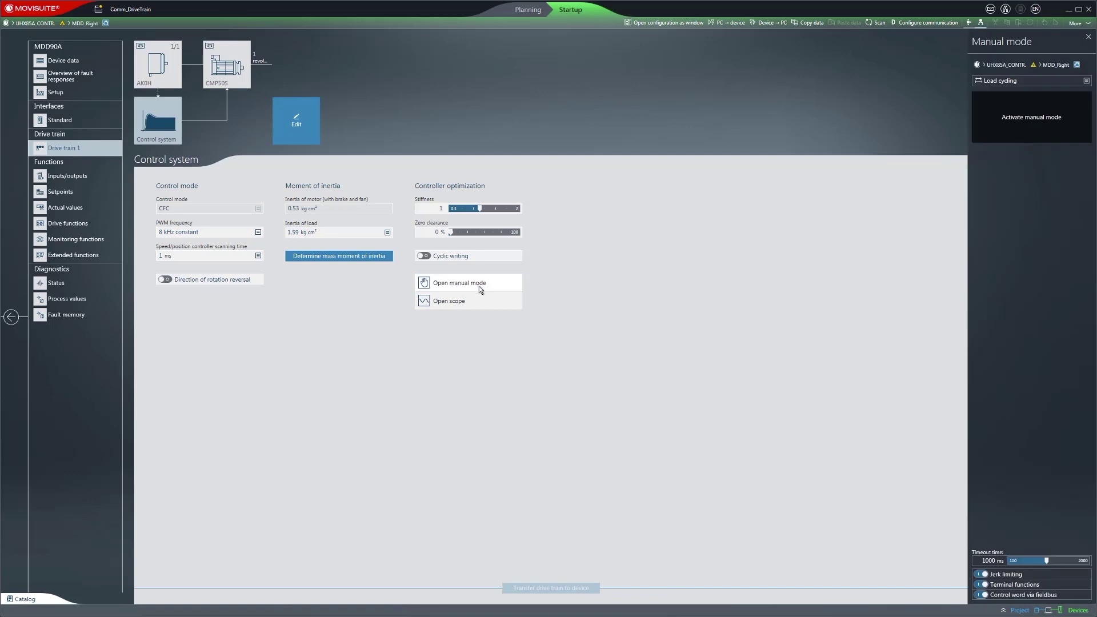
pyautogui.click(991, 132)
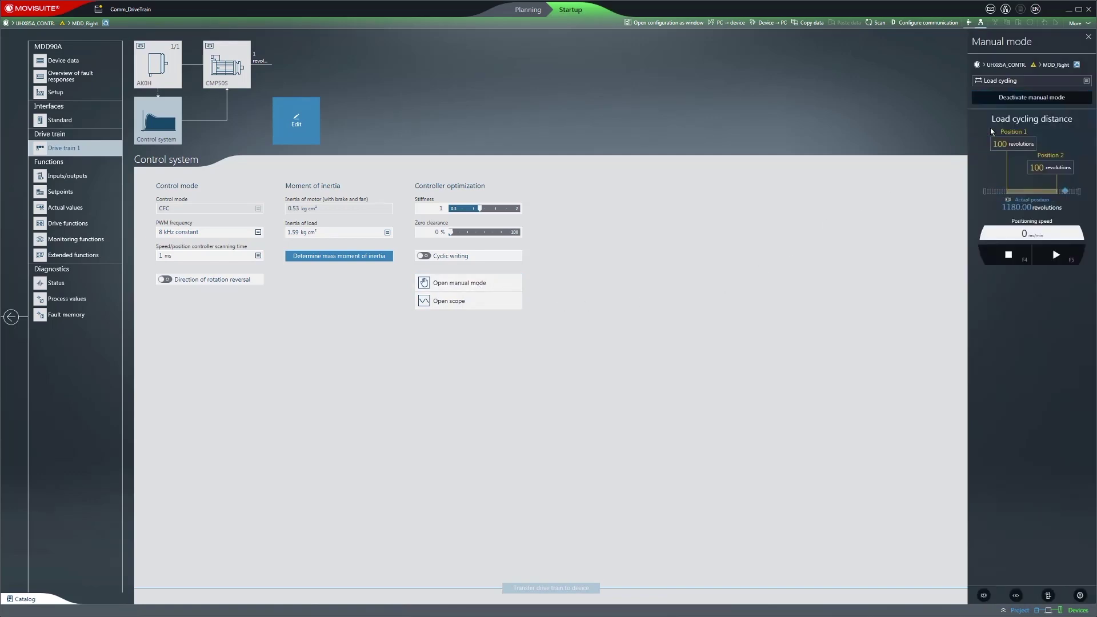
pyautogui.click(1012, 80)
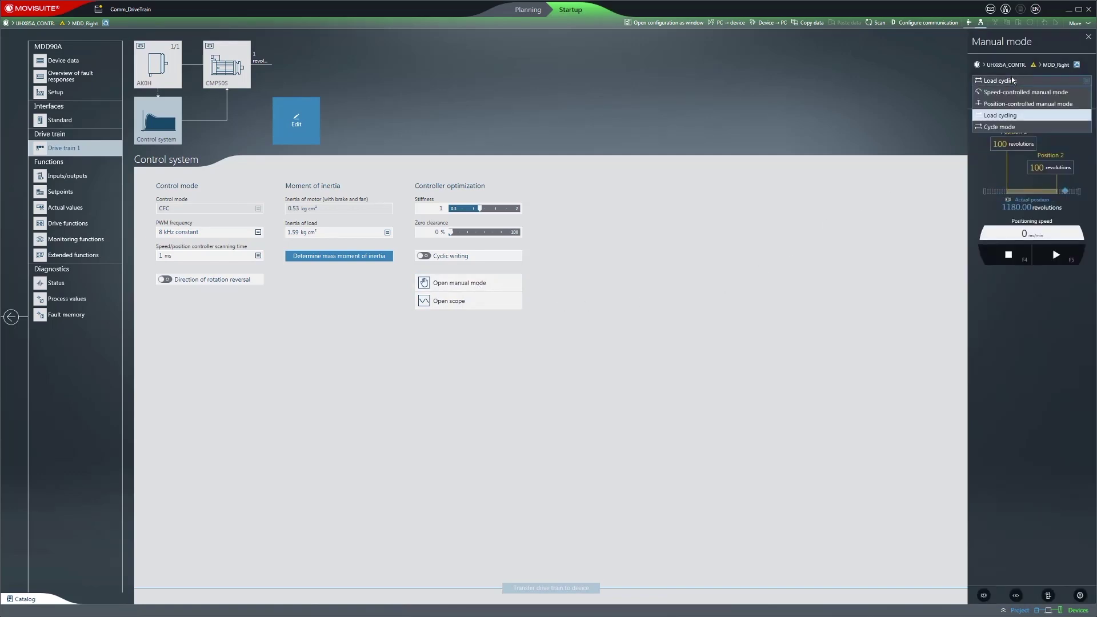
pyautogui.click(1003, 93)
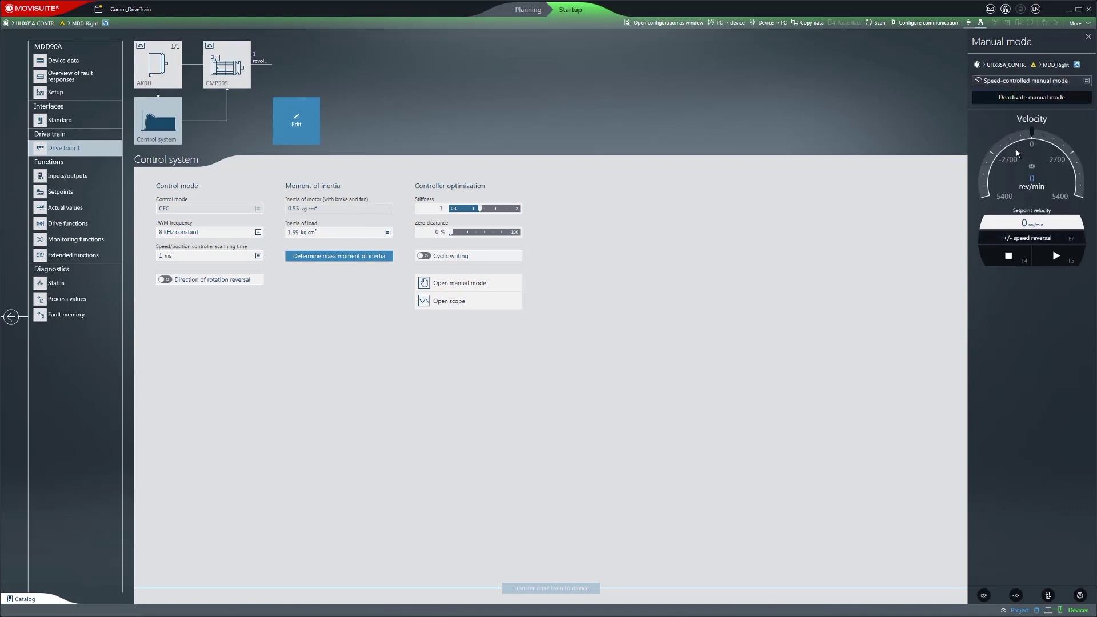
# Enter a 1000 rev/min setpoint velocity and start the motor
pyautogui.click(1022, 224)
pyautogui.write('1000')
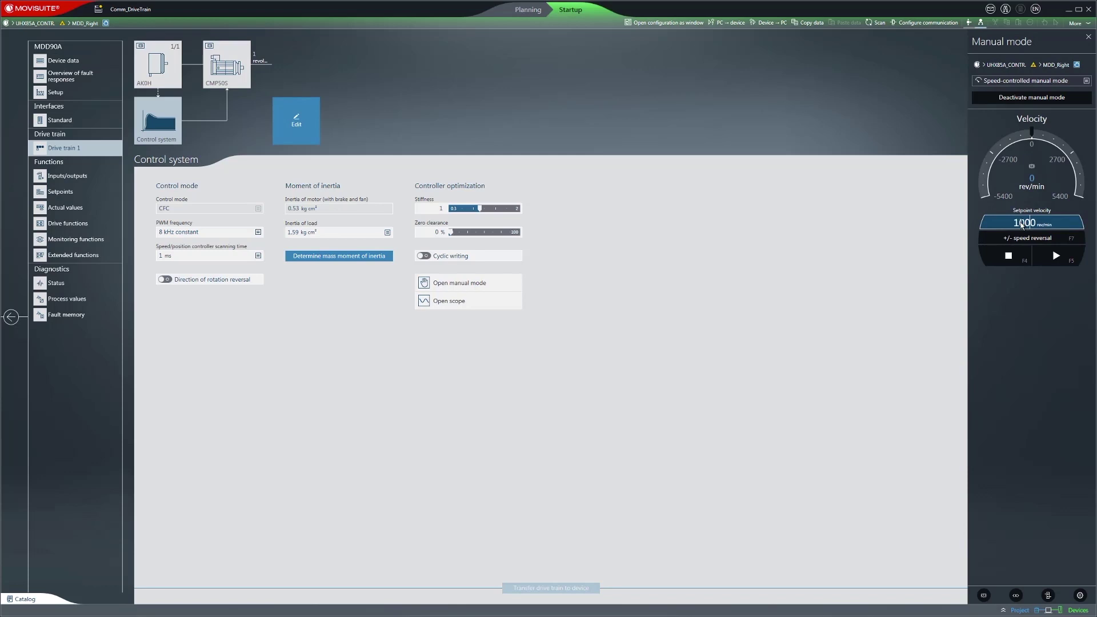
pyautogui.press('Return')
pyautogui.click(1061, 254)
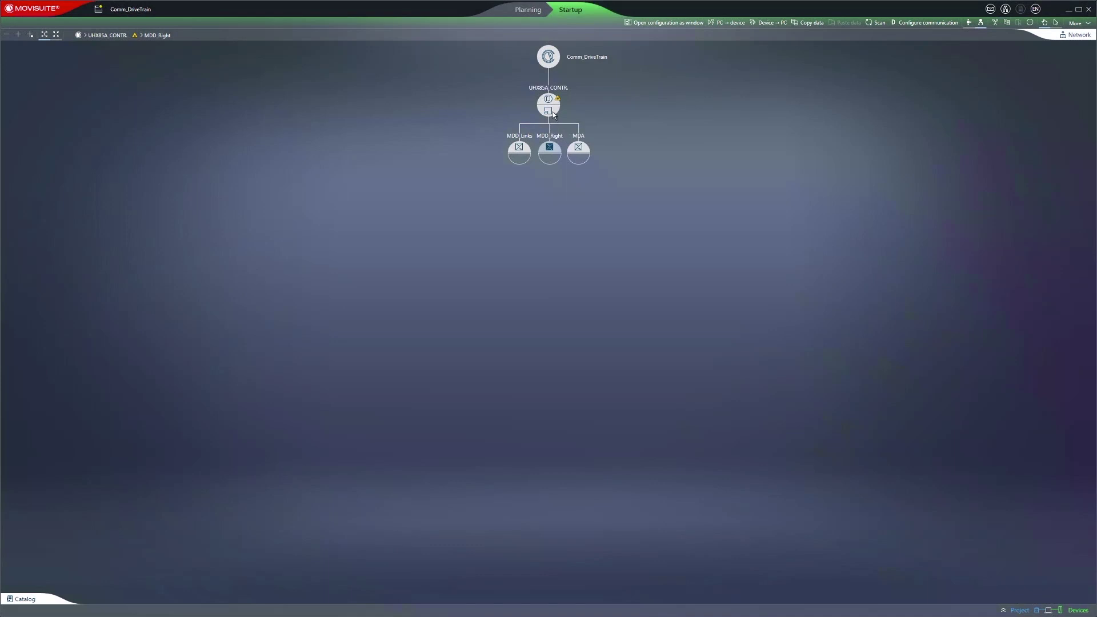
# Run Update configuration data on the UHX85A_CONTR controller to store the inverter data sets
pyautogui.click(553, 114)
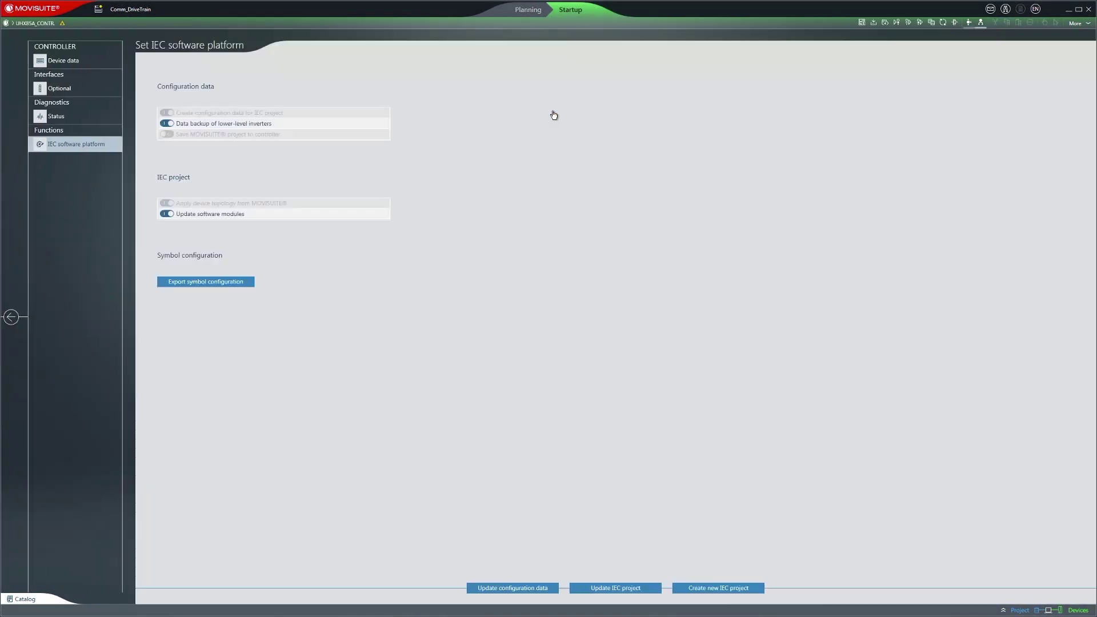
pyautogui.click(487, 588)
# Go back from the controller settings to the Comm_DriveTrain network view
pyautogui.click(12, 316)
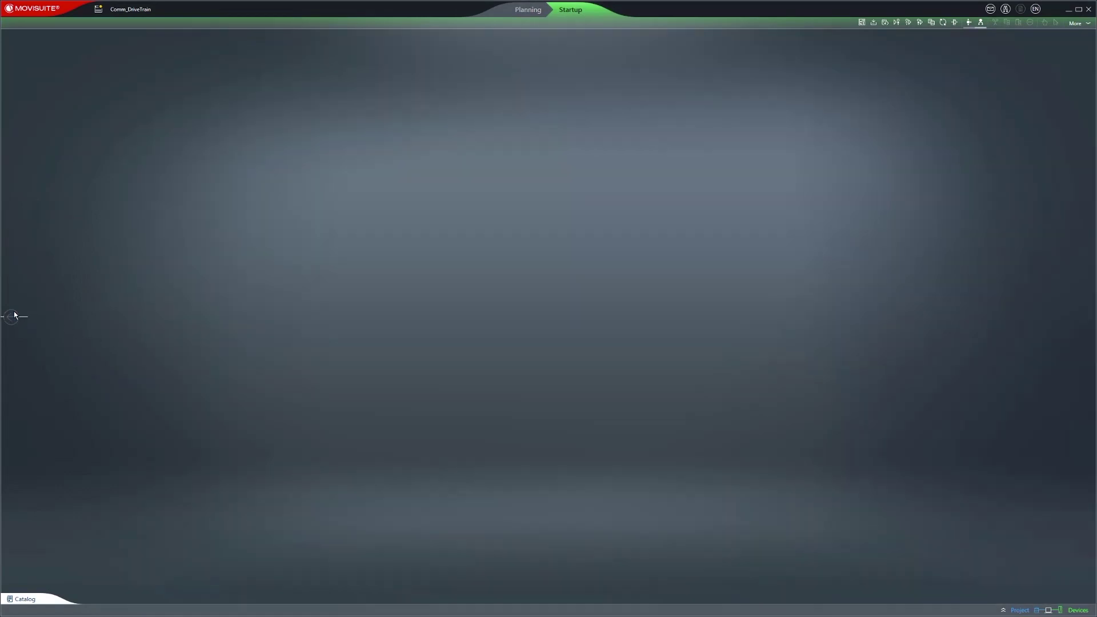